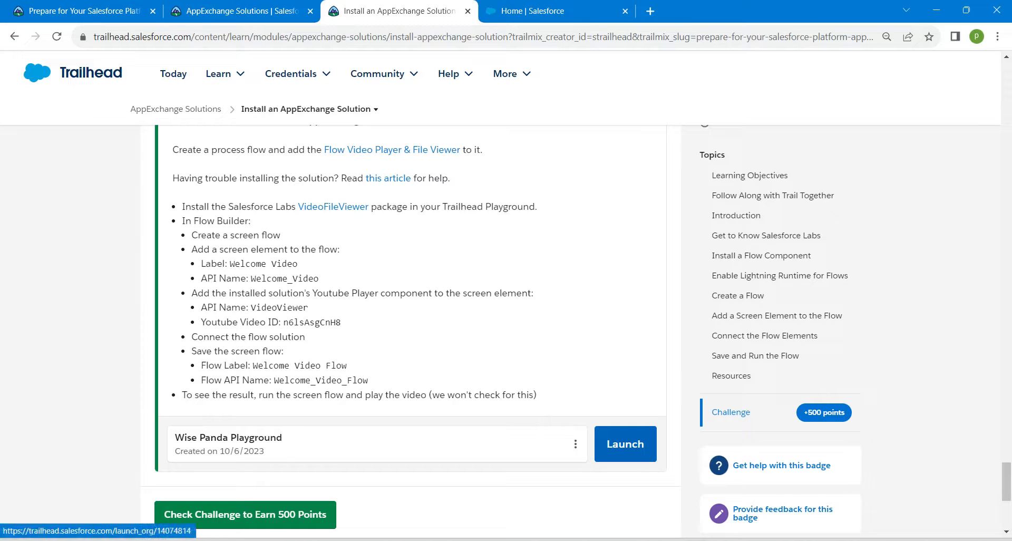
Step: Open the installation link for the VideoFileViewer package from the Install an AppExchange Solution challenge instructions
click(567, 12)
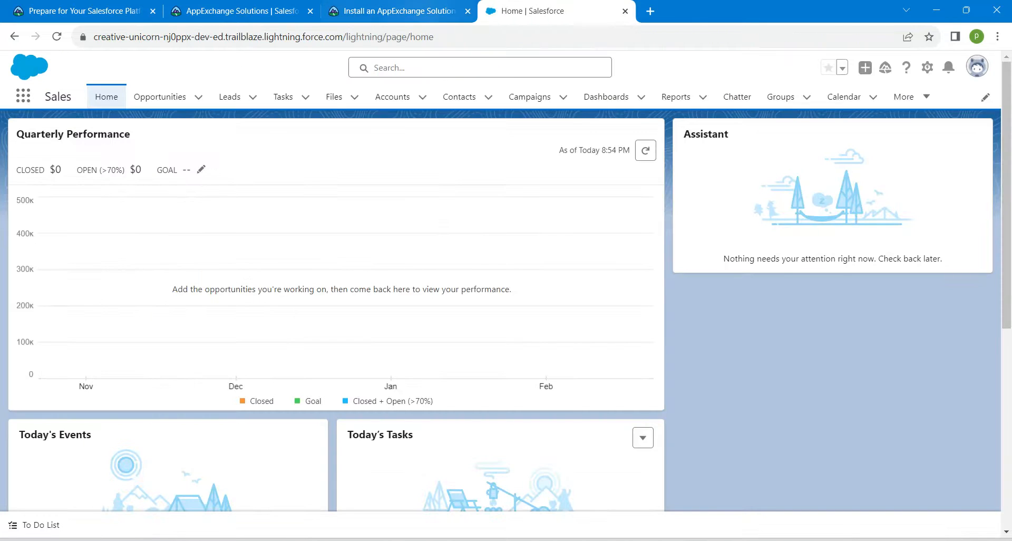
click(399, 11)
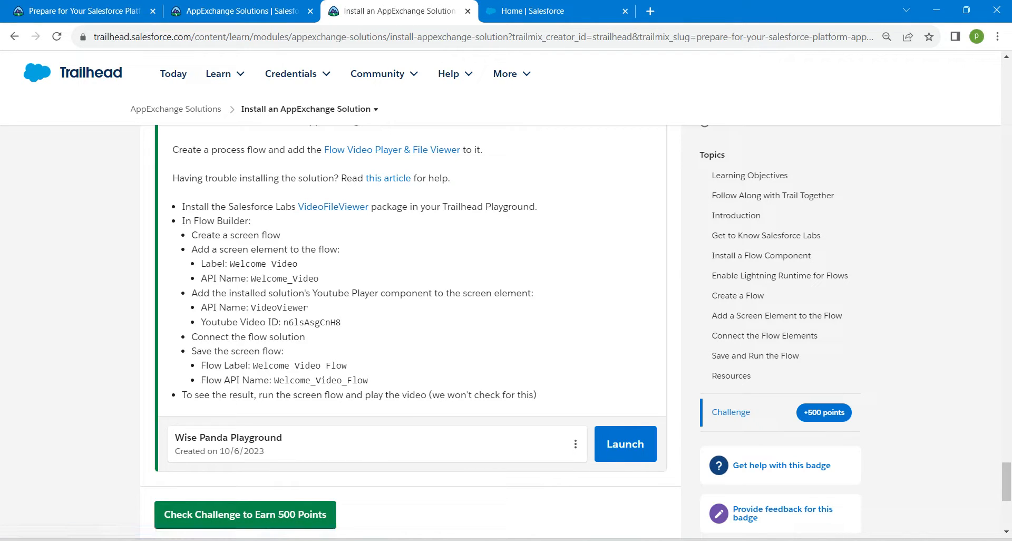
drag(296, 206, 365, 207)
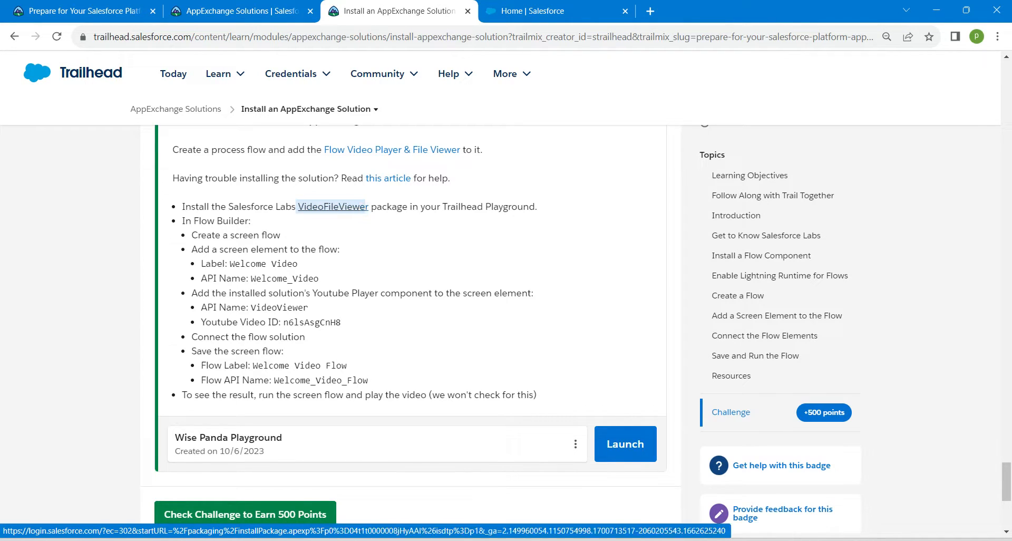
click(364, 207)
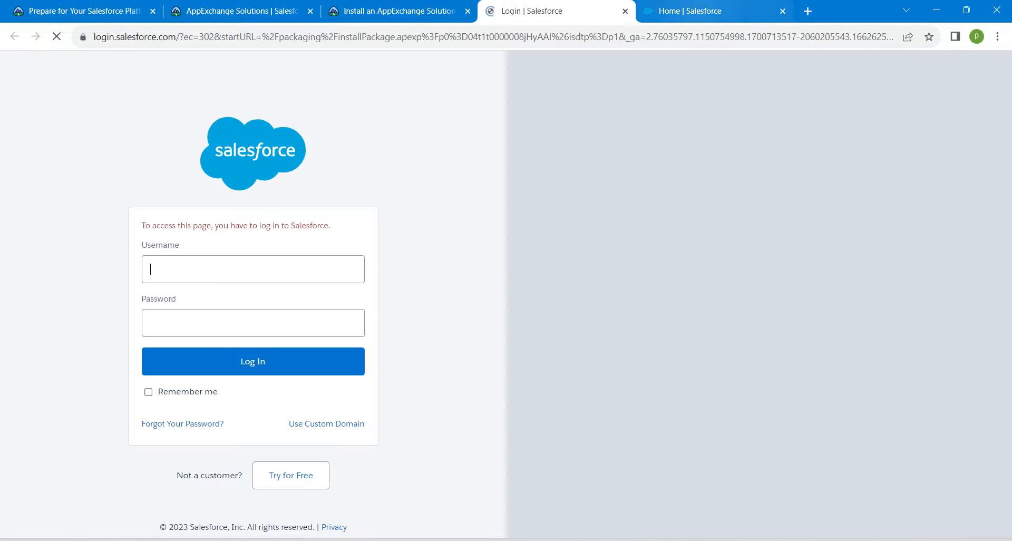
Step: Find the Playground Starter app in the Salesforce playground by searching for "play", and open it
click(691, 11)
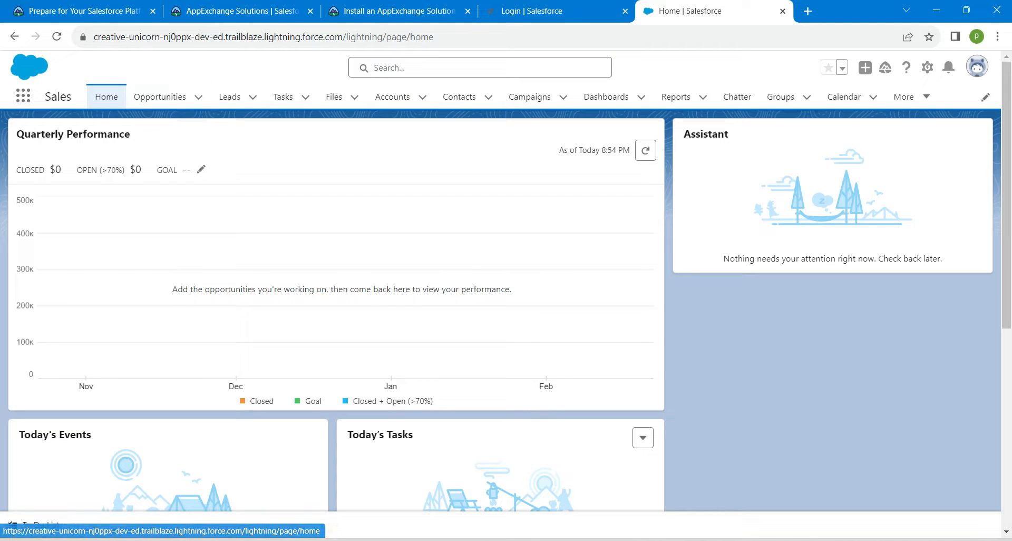
click(23, 96)
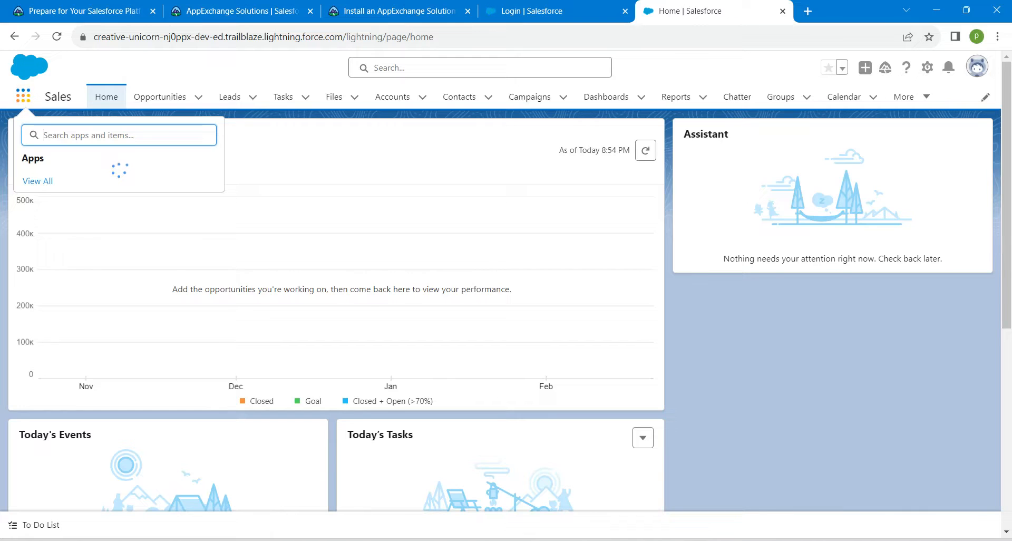
text(play)
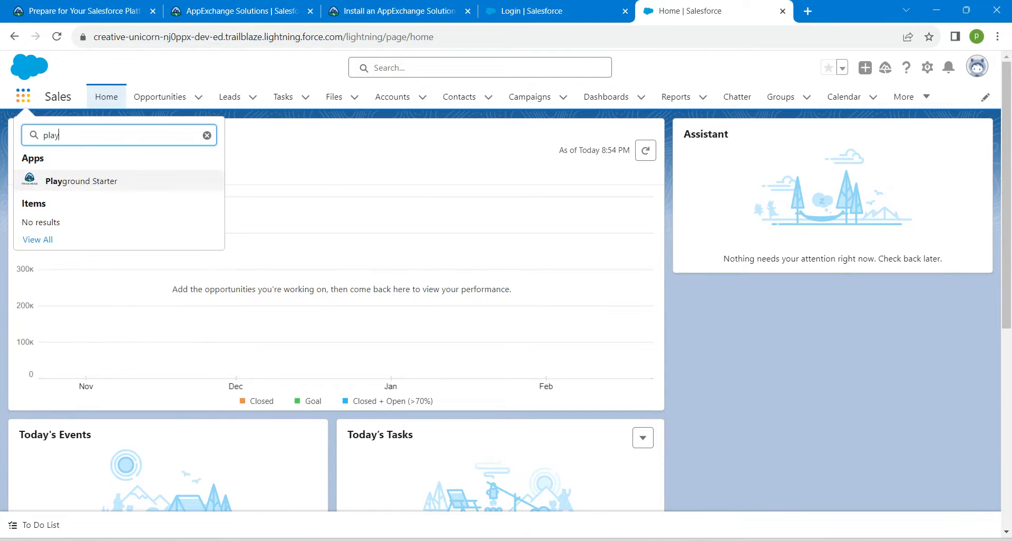
click(81, 181)
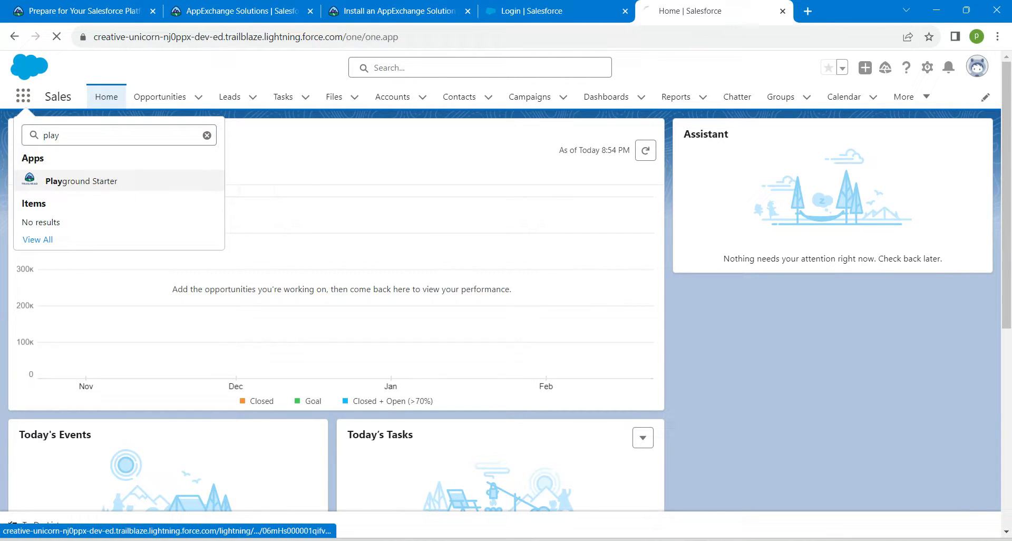
Step: Check the package's login form, then open the Get Your Login Credentials page in Playground Starter
click(538, 10)
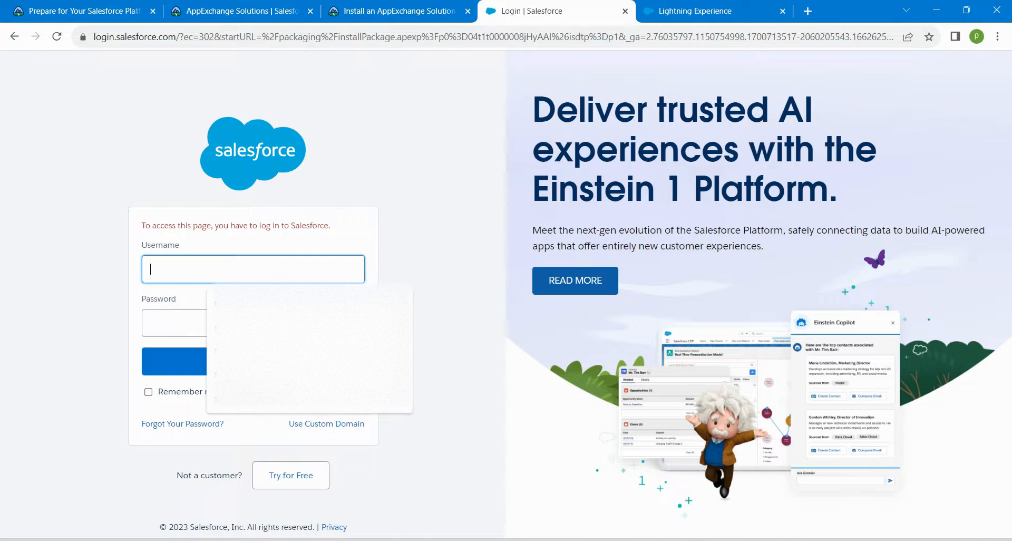
click(448, 338)
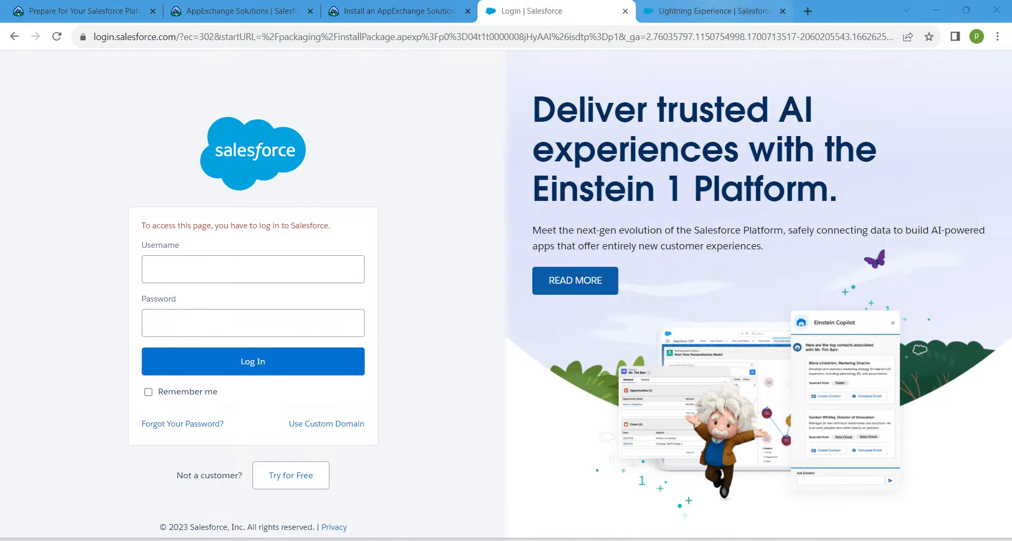
click(712, 10)
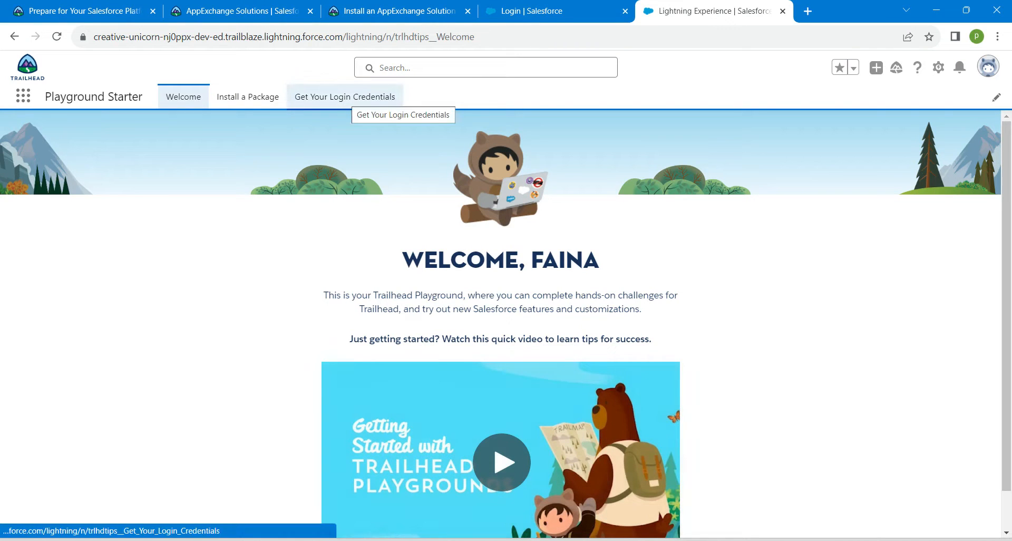
click(345, 97)
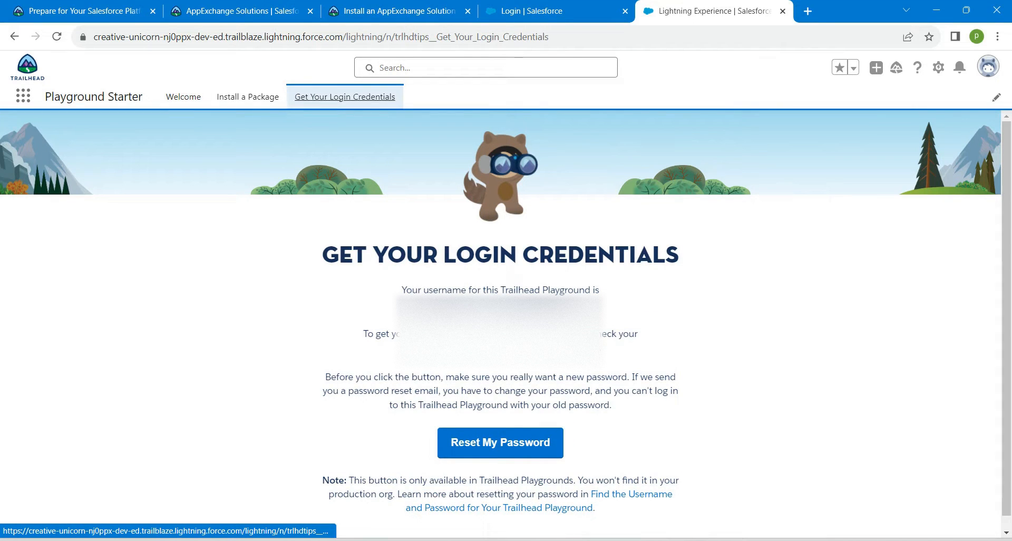
Step: Copy the playground username from the credentials page and enter it in the Salesforce login form
drag(402, 290, 601, 364)
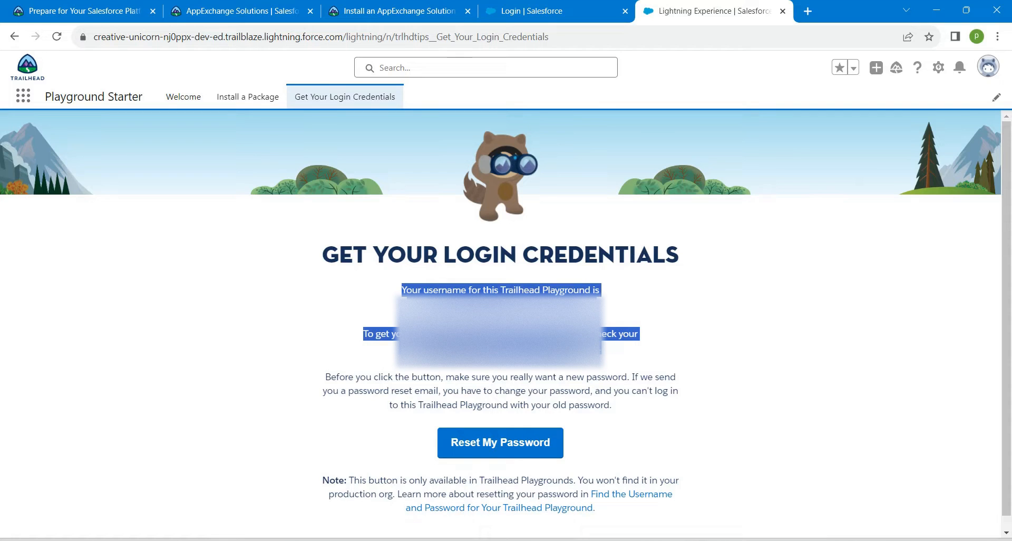
key(alt+Tab)
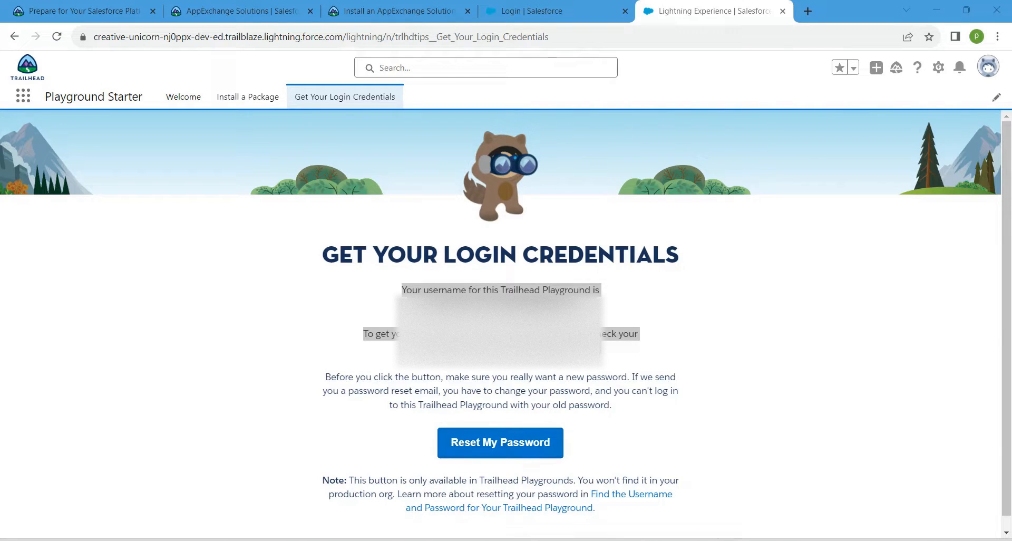
click(405, 348)
drag(405, 348, 467, 348)
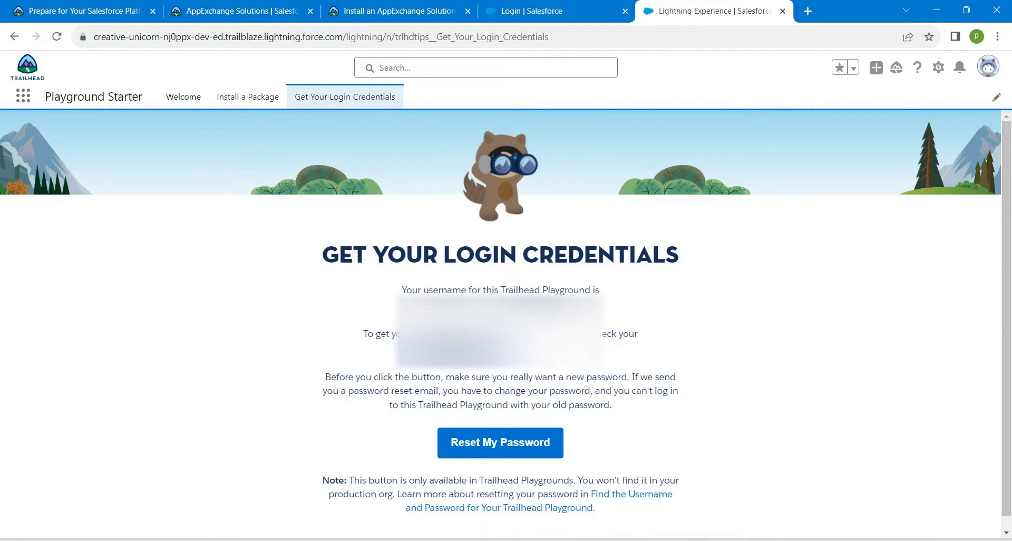
key(ctrl+shift+Tab)
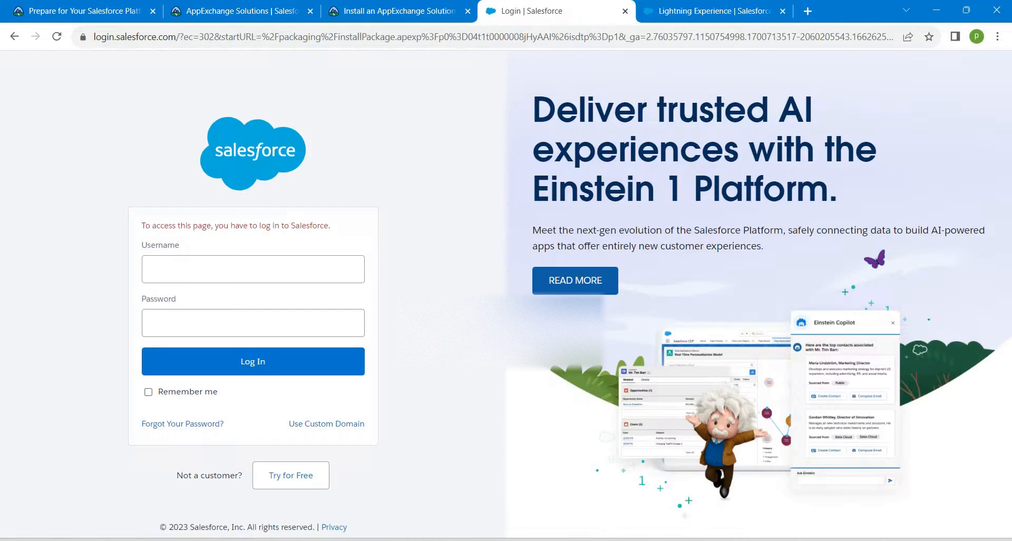
key(ctrl+Tab)
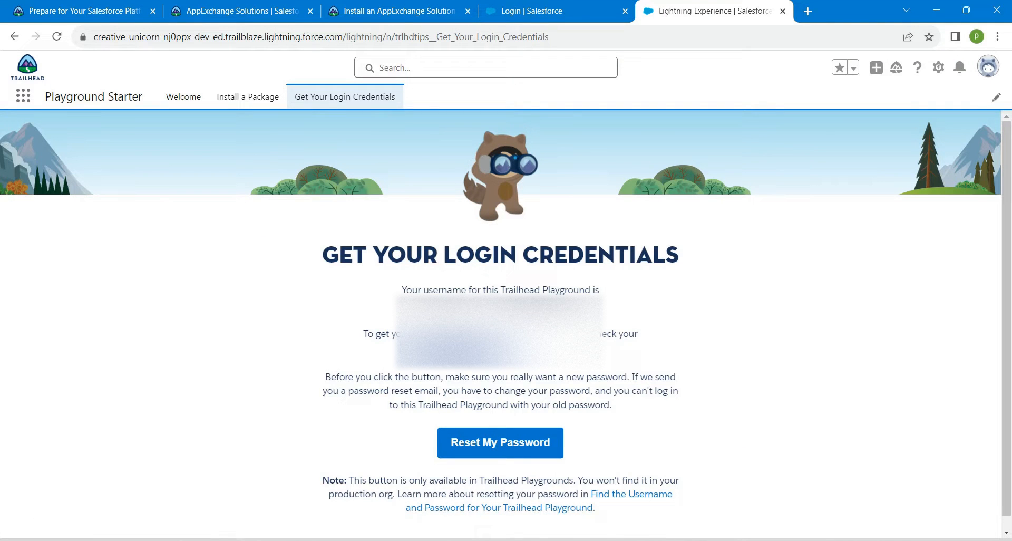
drag(407, 304, 594, 304)
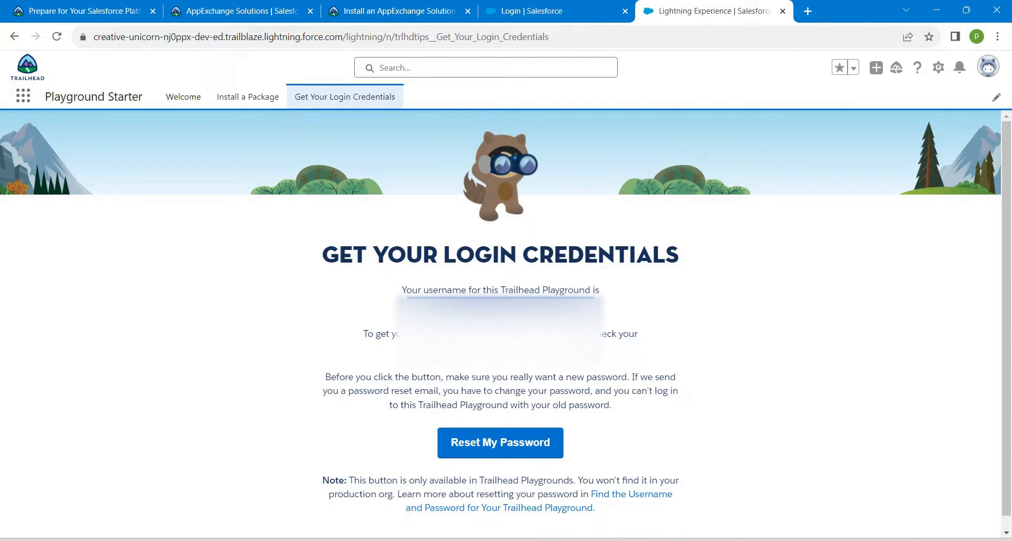
key(ctrl+shift+Tab)
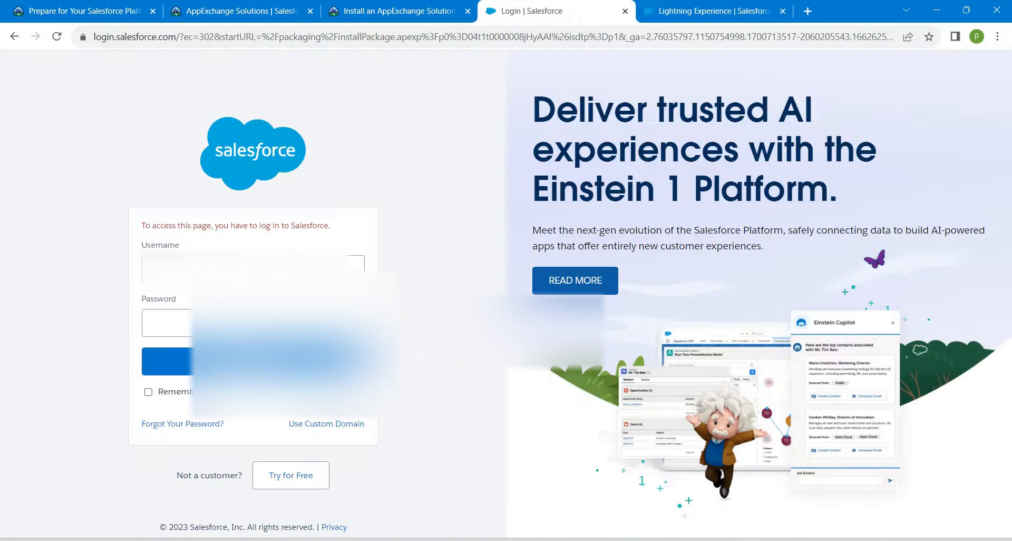
Step: Enter the account password, log in to reach the package installer, and close the Playground Starter page
click(254, 322)
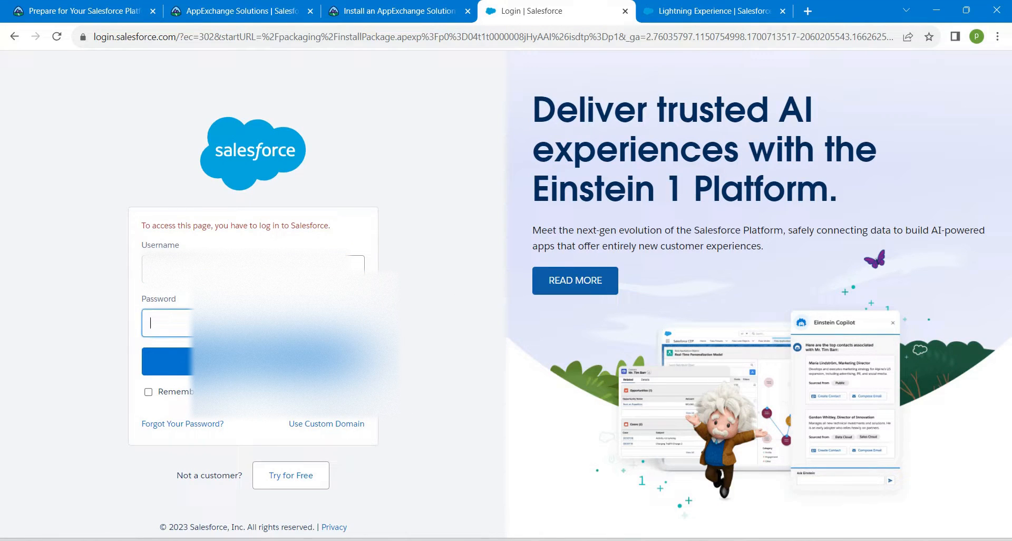
key(Return)
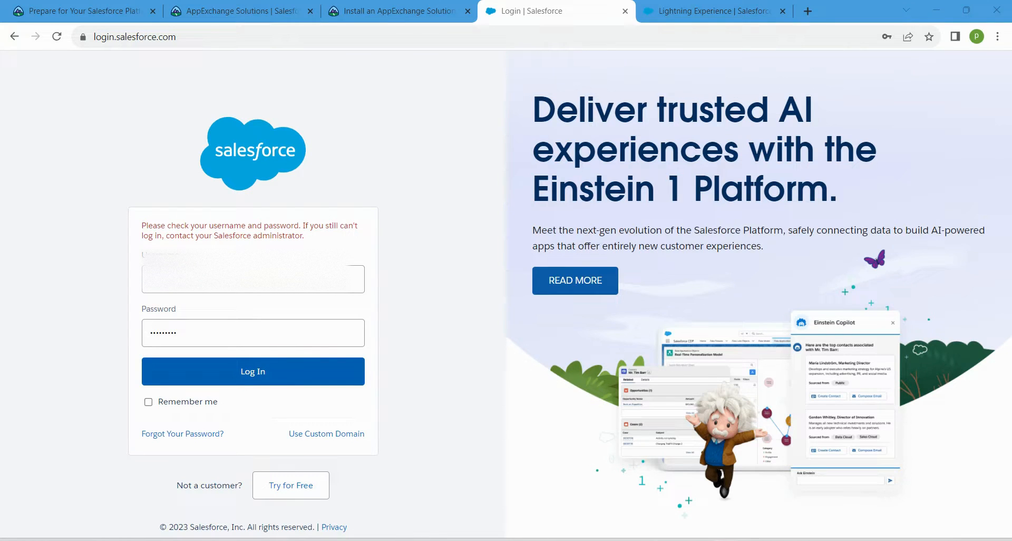
click(253, 372)
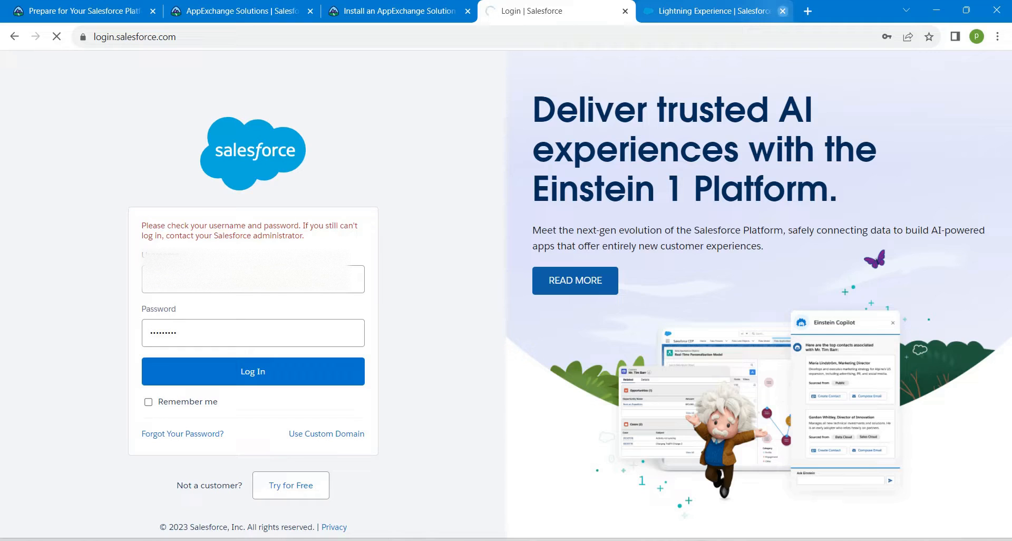
click(783, 11)
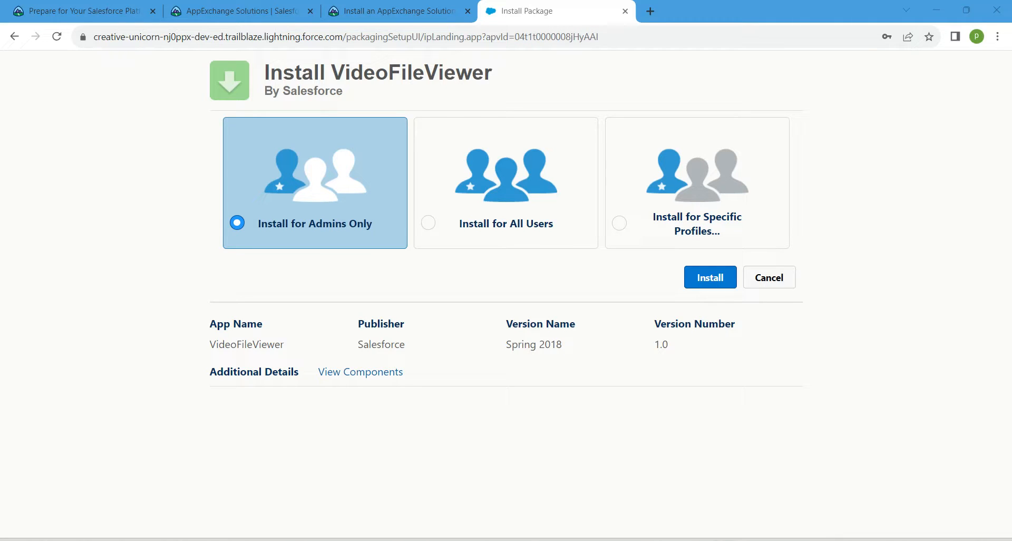
Step: Install the VideoFileViewer package for admins only and finish the installer
click(711, 277)
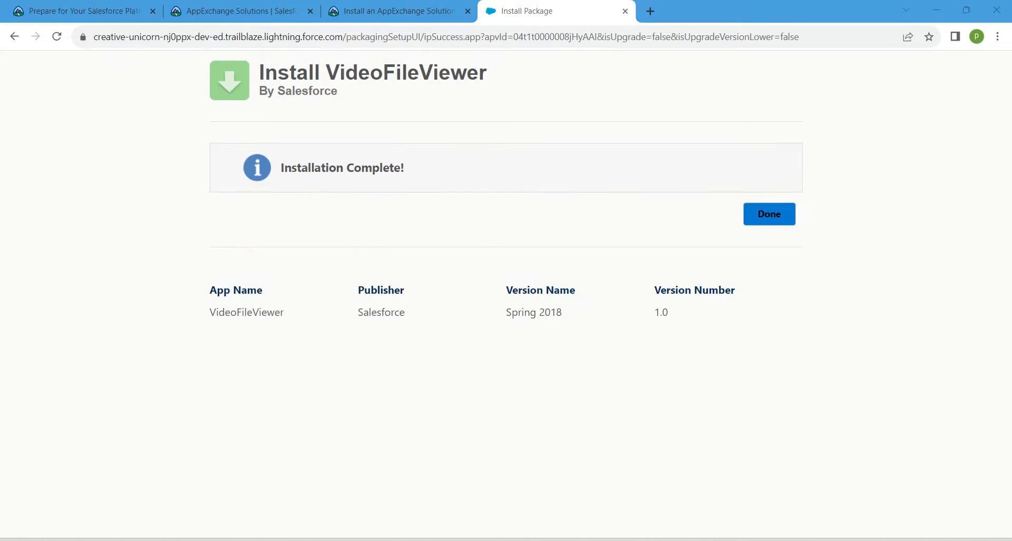
click(769, 213)
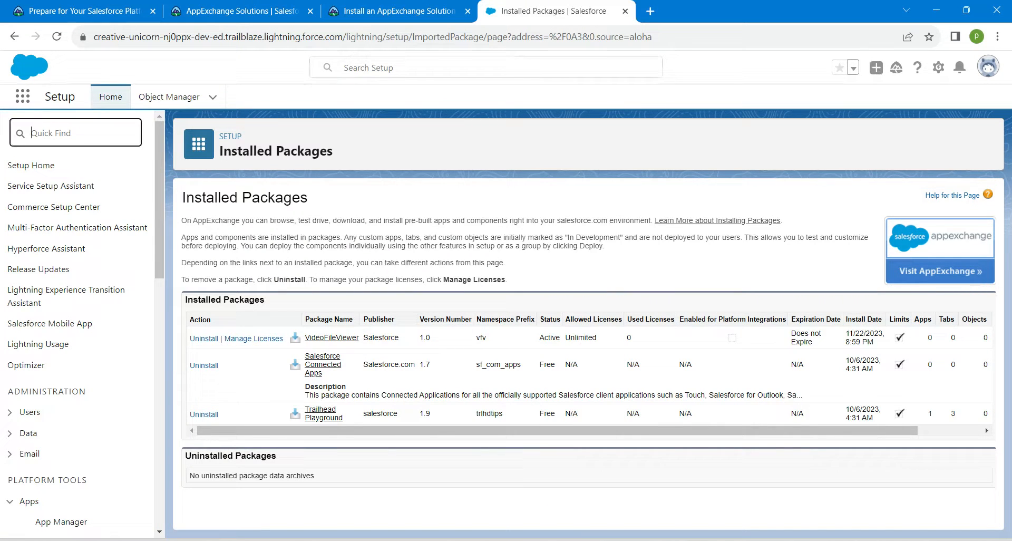
Step: Find Flows in Setup by searching for "flow" and create a new Screen Flow
text(flow)
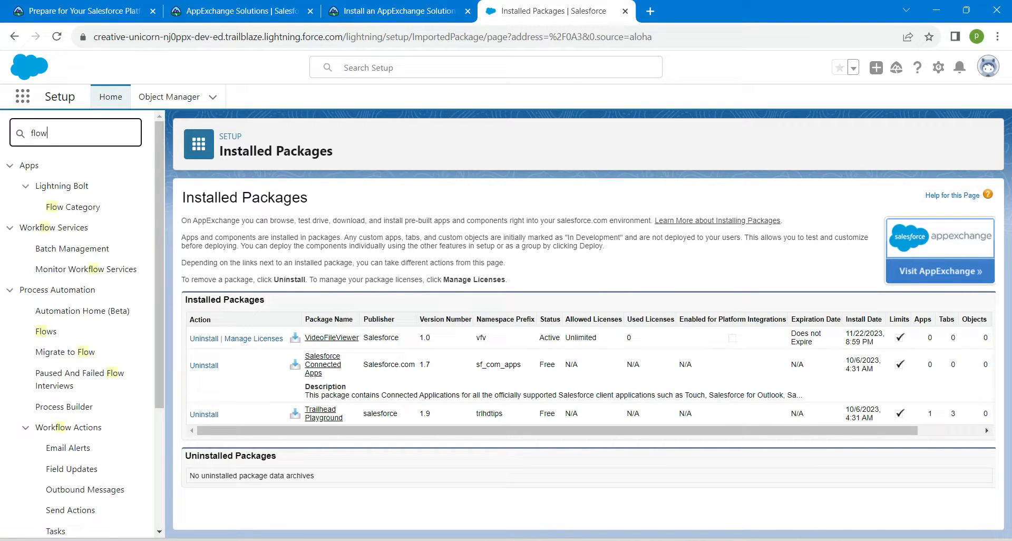
click(46, 331)
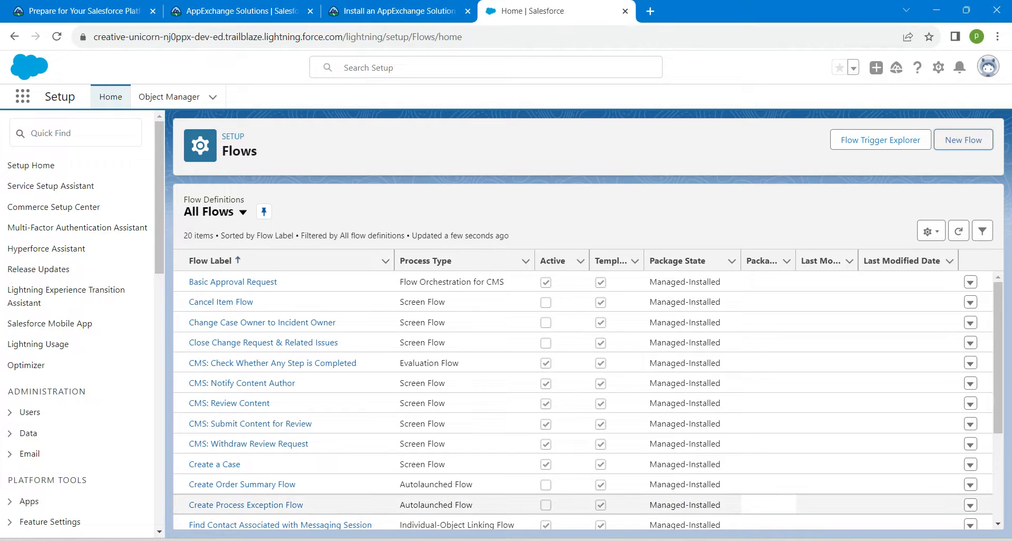
click(964, 139)
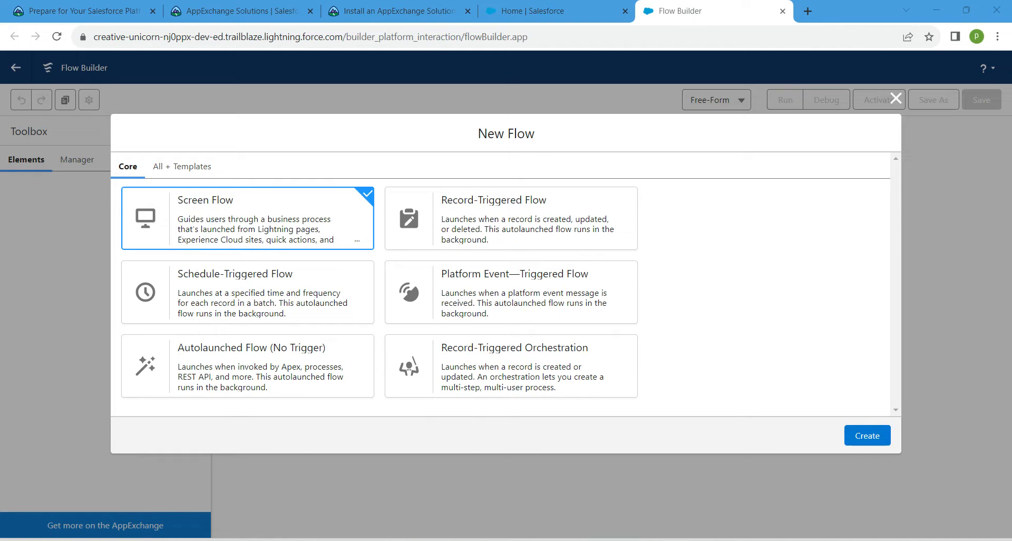
click(867, 436)
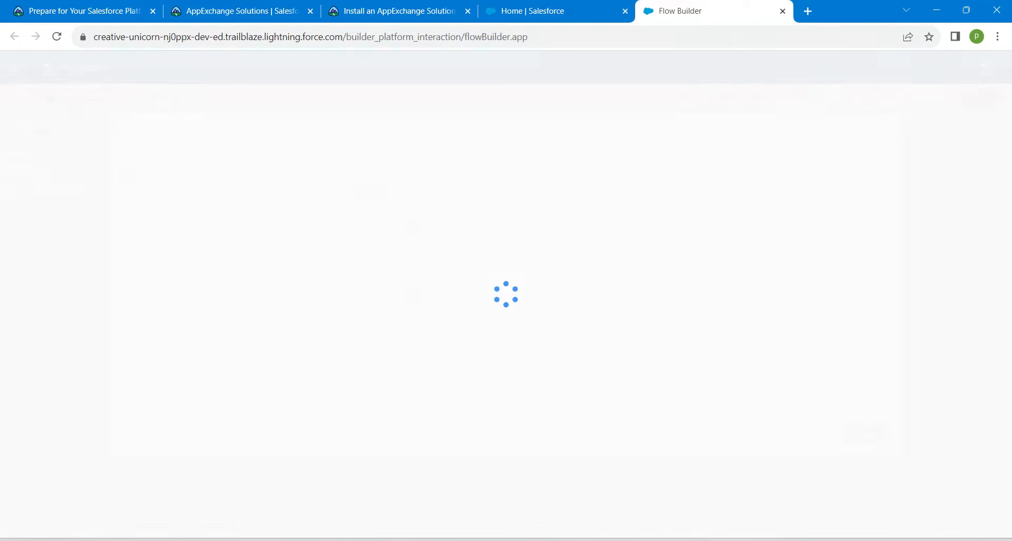
Step: Add a Screen element between Start and End, using the challenge's label Welcome Video and API name Welcome_Video
click(392, 11)
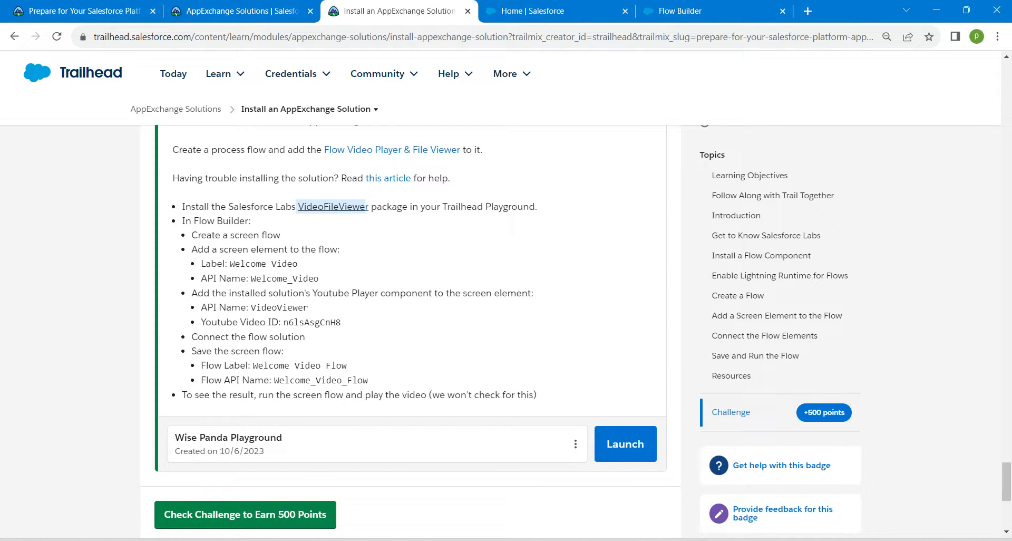
drag(229, 264, 298, 264)
key(ctrl+c)
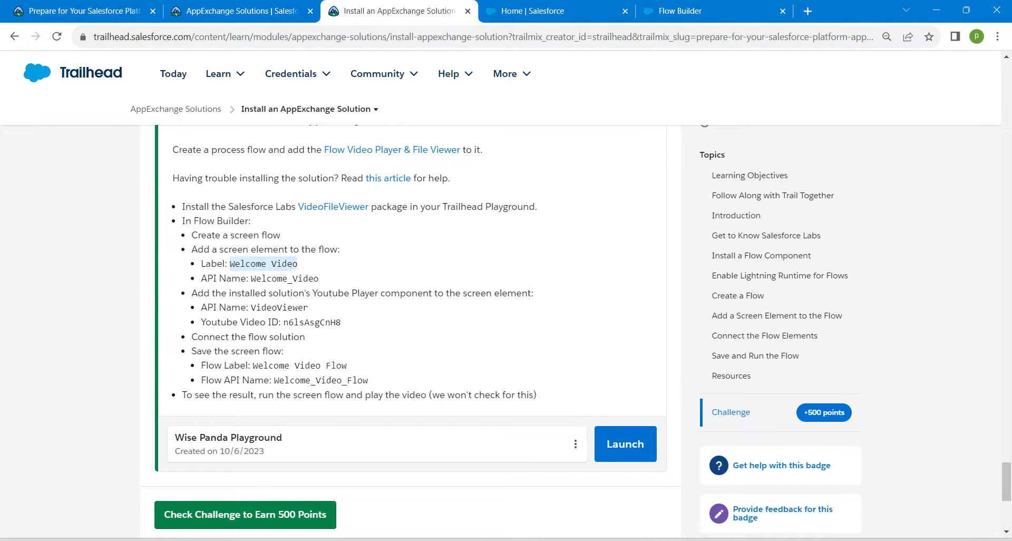
click(685, 12)
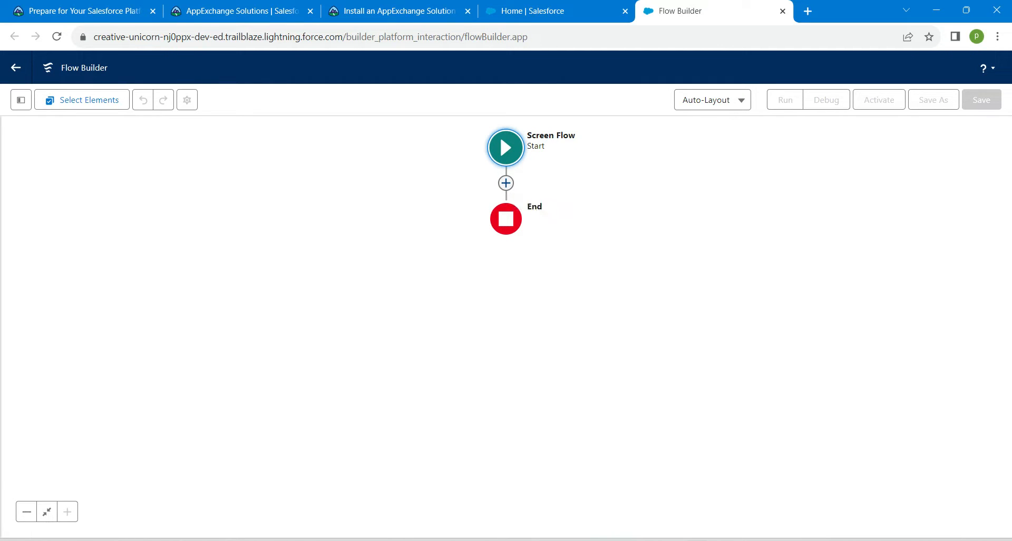
click(506, 183)
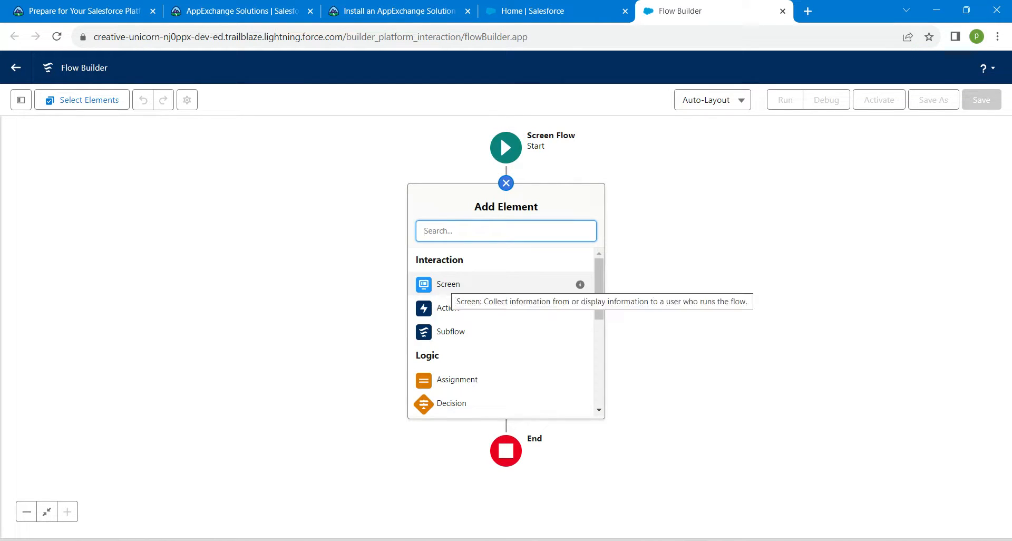
click(450, 284)
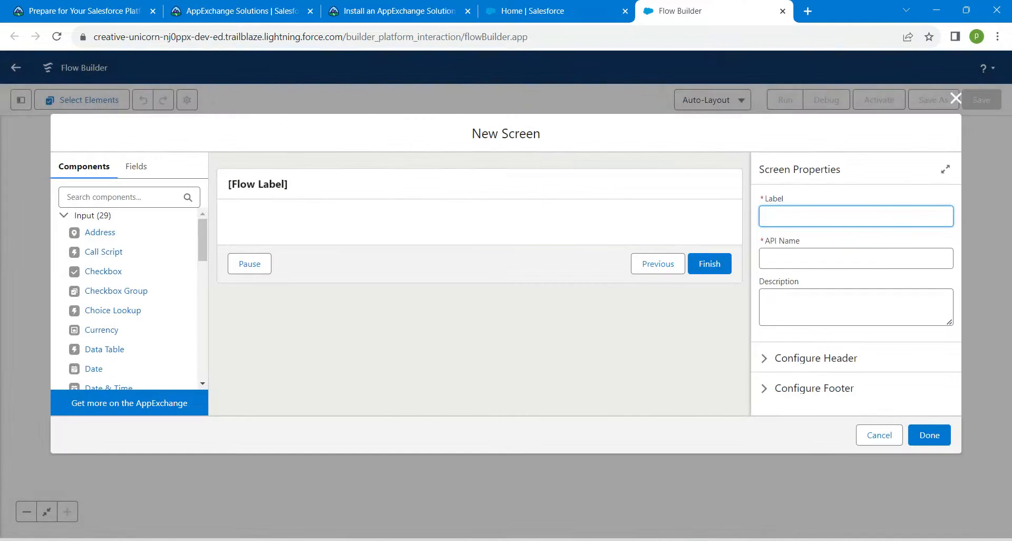
key(ctrl+v)
click(818, 258)
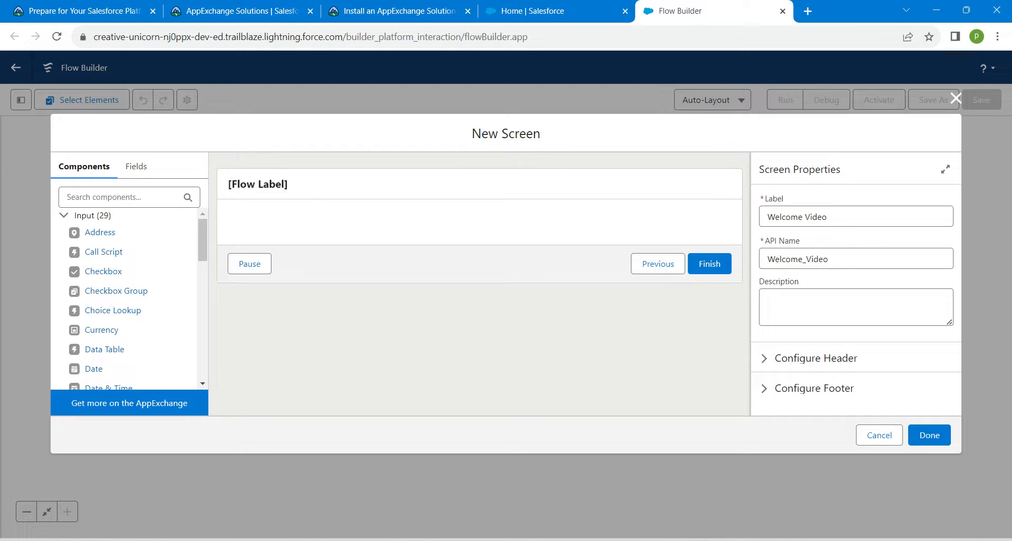
Step: Finish the new Welcome Video screen, reopen it for editing, and add the custom Youtube Player component to it
click(930, 435)
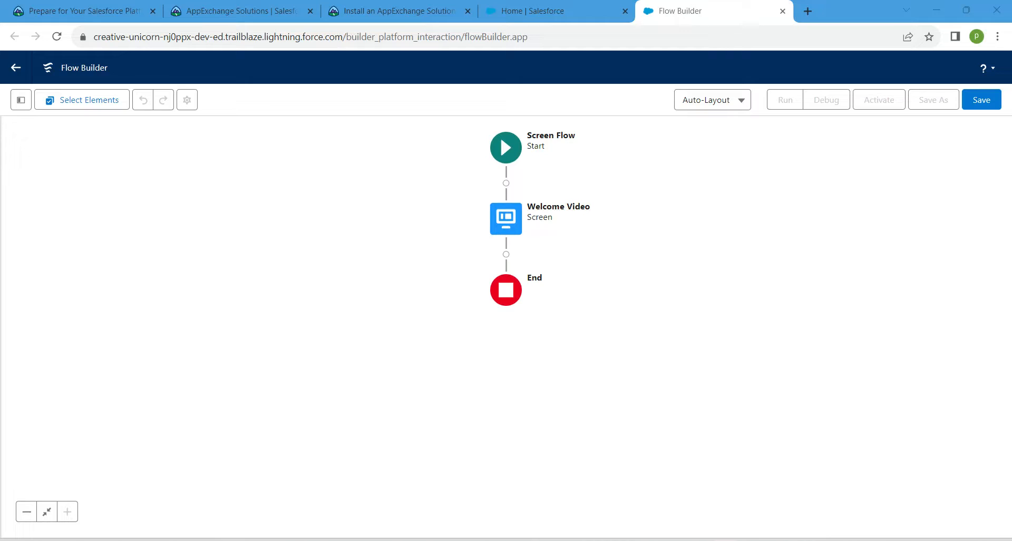
double_click(507, 219)
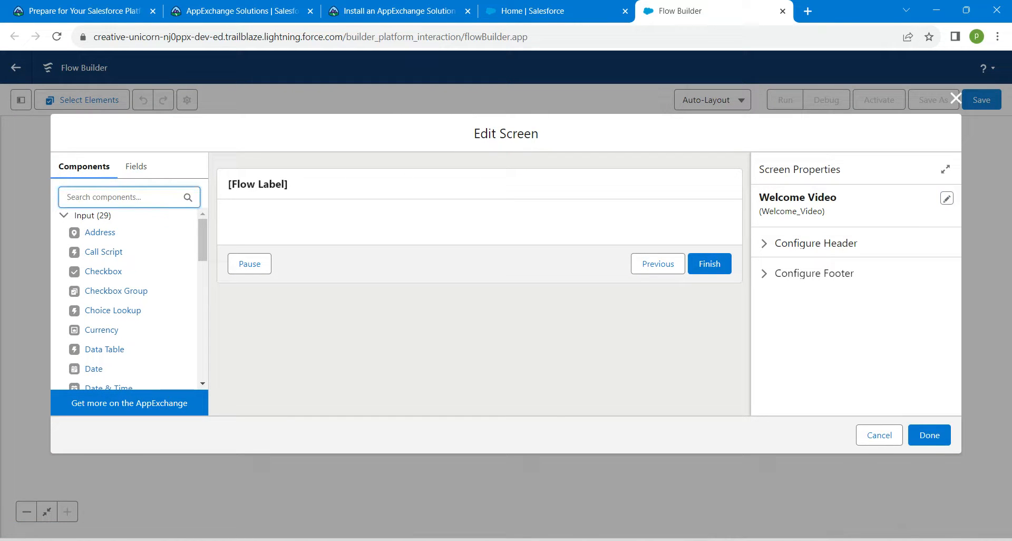
text(you)
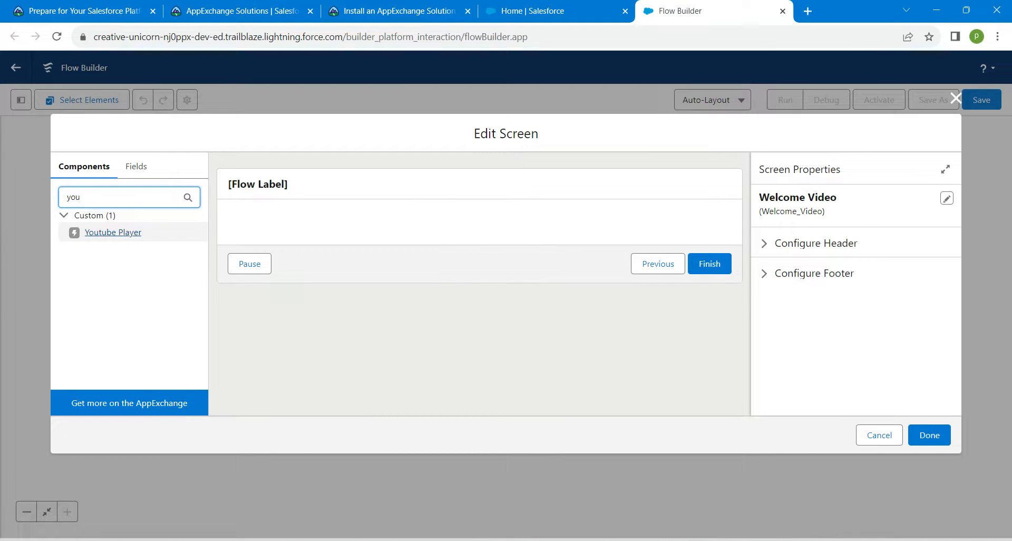
click(113, 232)
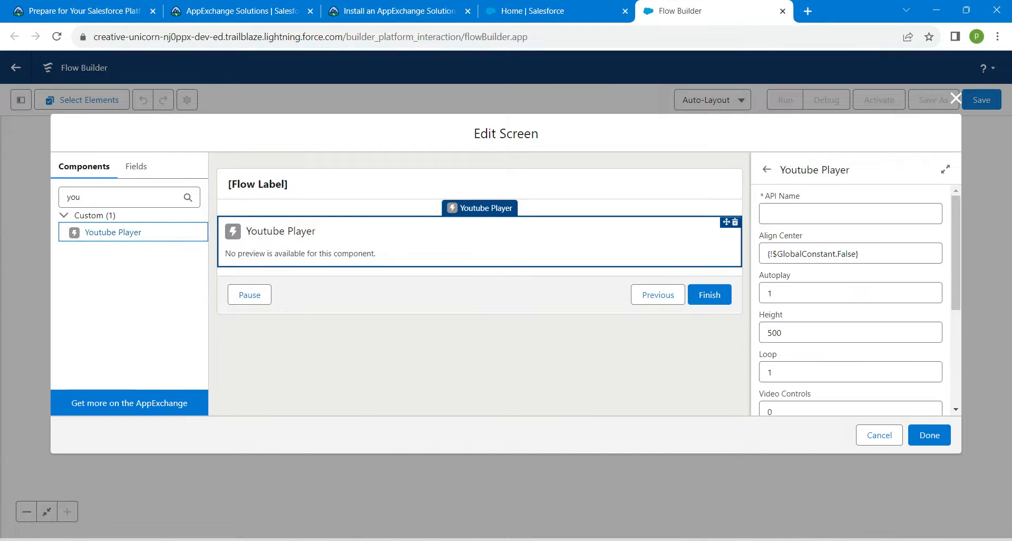
Step: Set the Youtube Player component's API name to VideoViewer, copied from the Trailhead challenge instructions
click(850, 214)
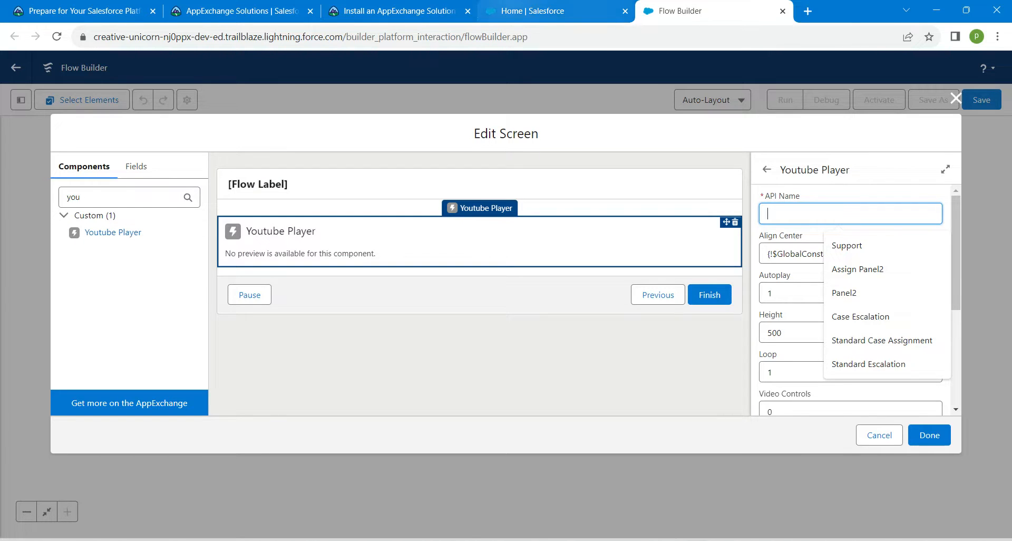
click(412, 11)
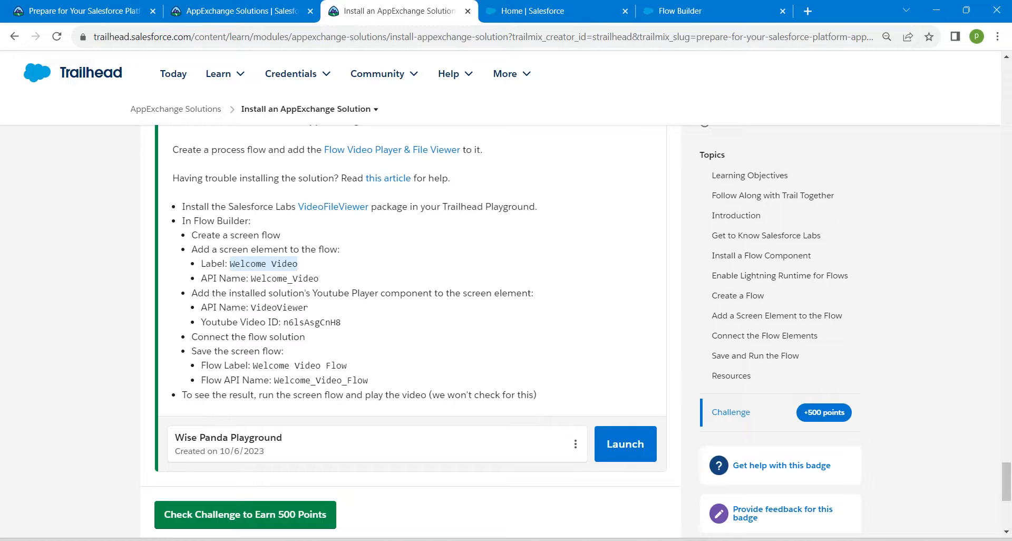
double_click(279, 307)
key(ctrl+c)
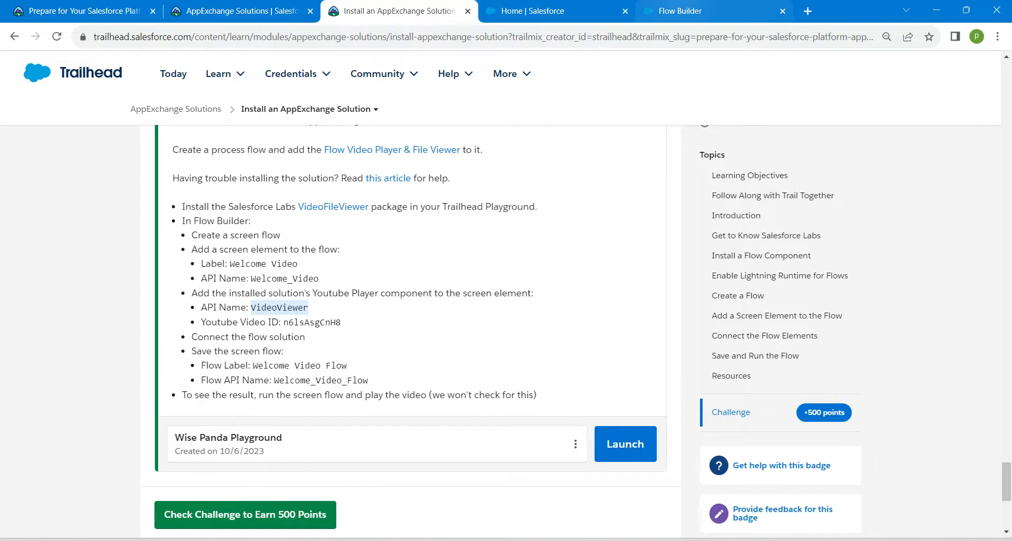
click(680, 11)
key(ctrl+v)
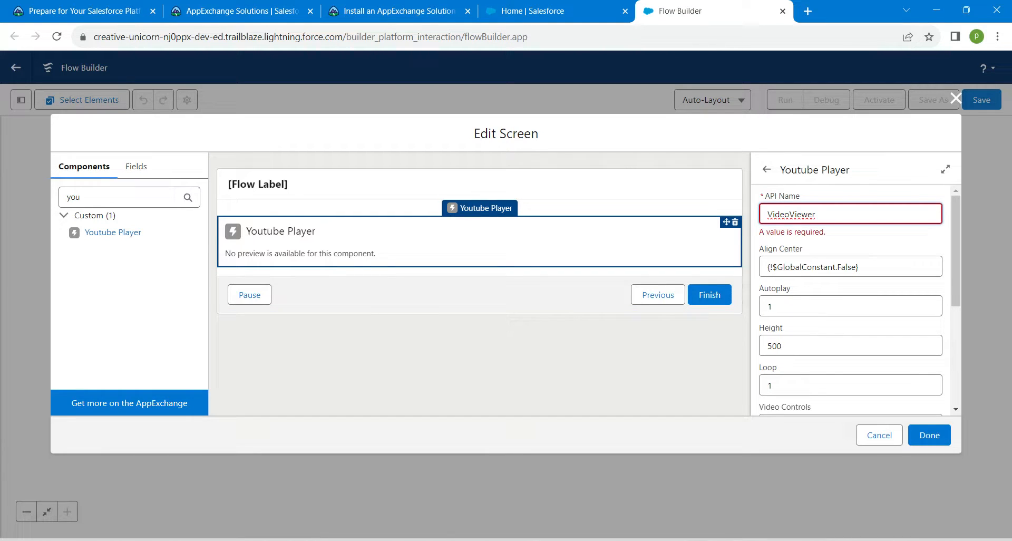
Step: Replace the player's Youtube Video ID with n6lsAsgCnH8 from the Trailhead challenge and finish editing the screen
scroll(851, 300, down, 1)
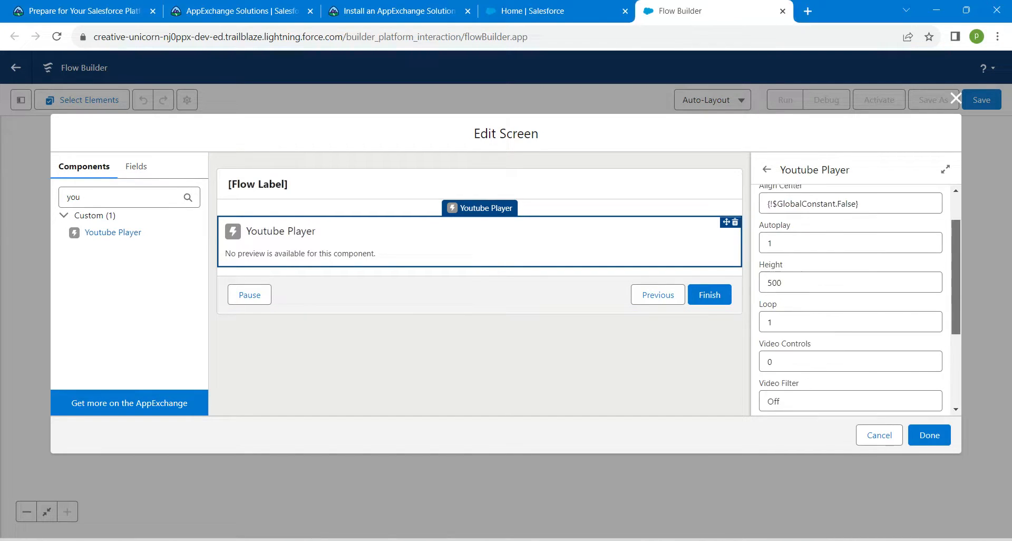
scroll(851, 301, down, 3)
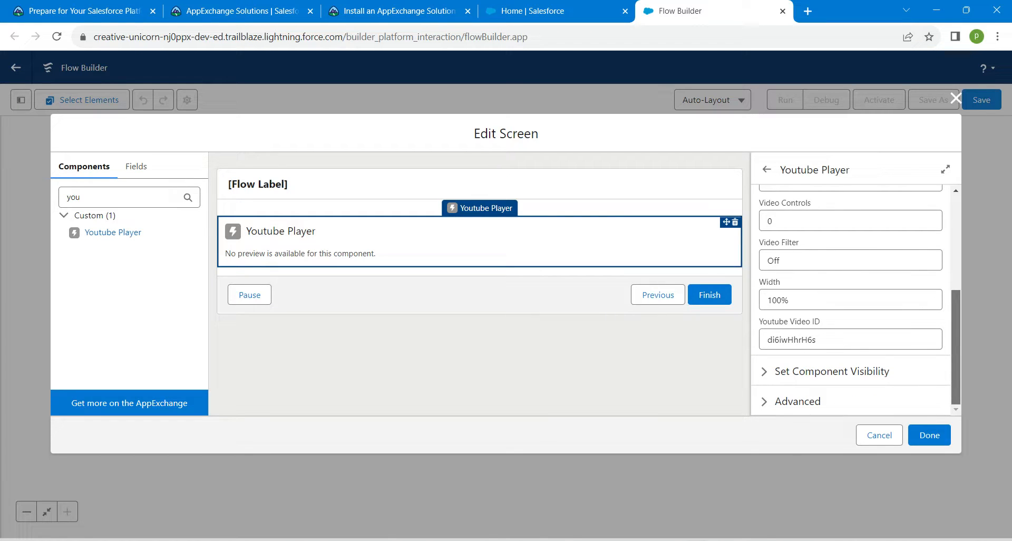
double_click(815, 340)
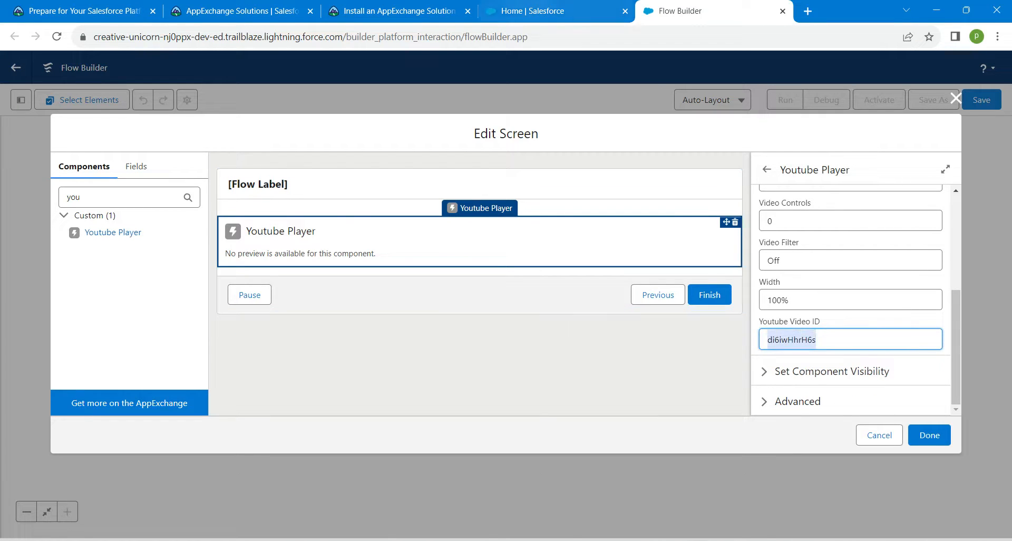
click(404, 11)
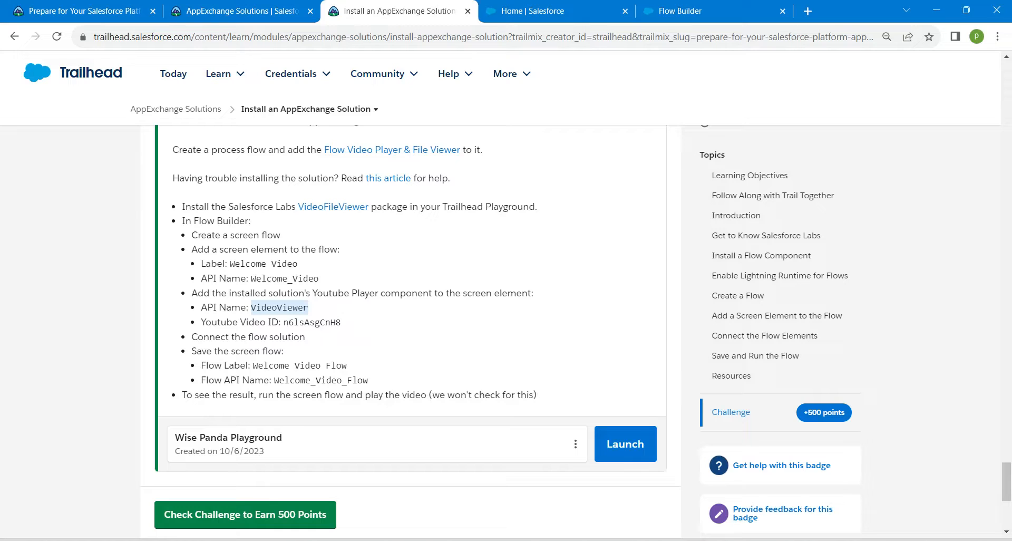
double_click(312, 322)
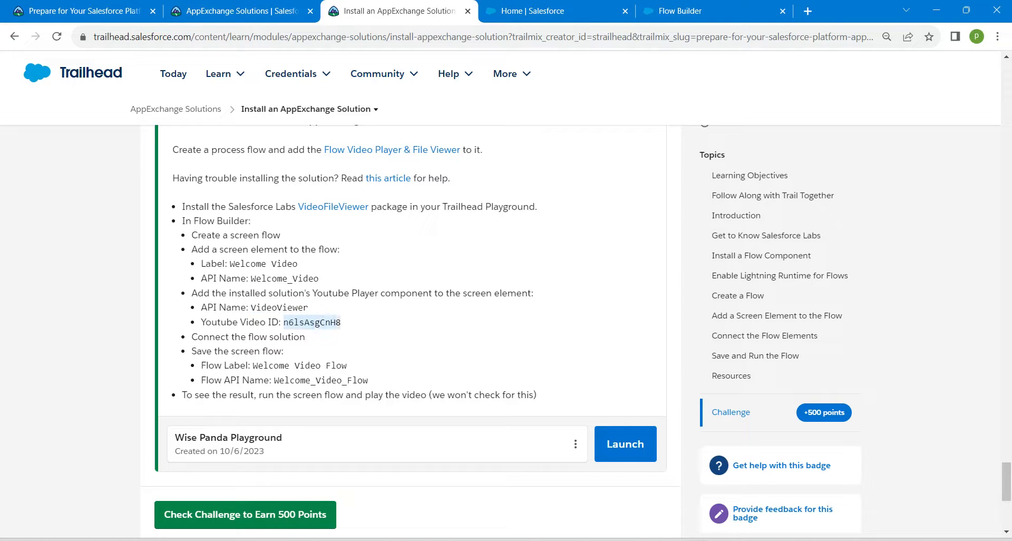
key(ctrl+c)
click(680, 11)
key(ctrl+v)
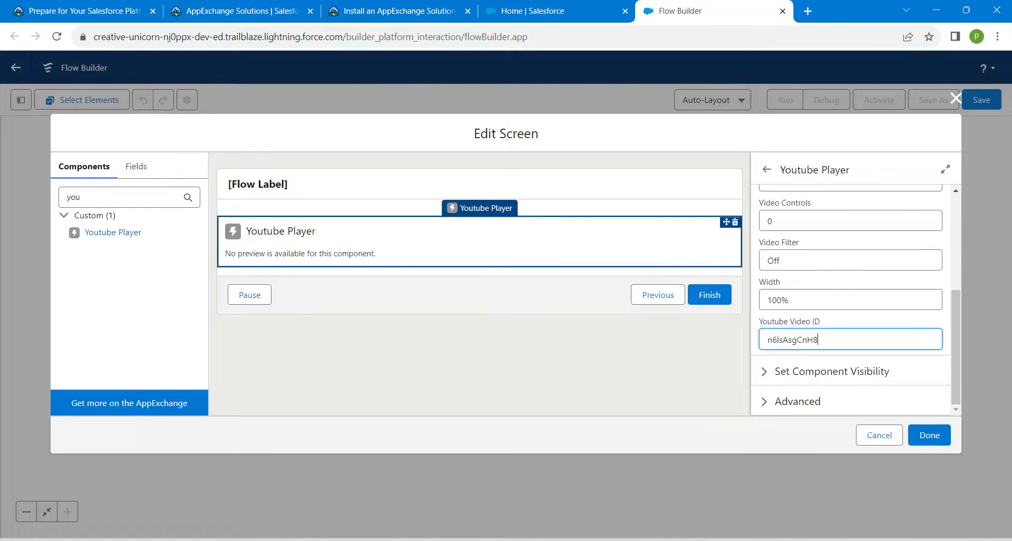
click(590, 363)
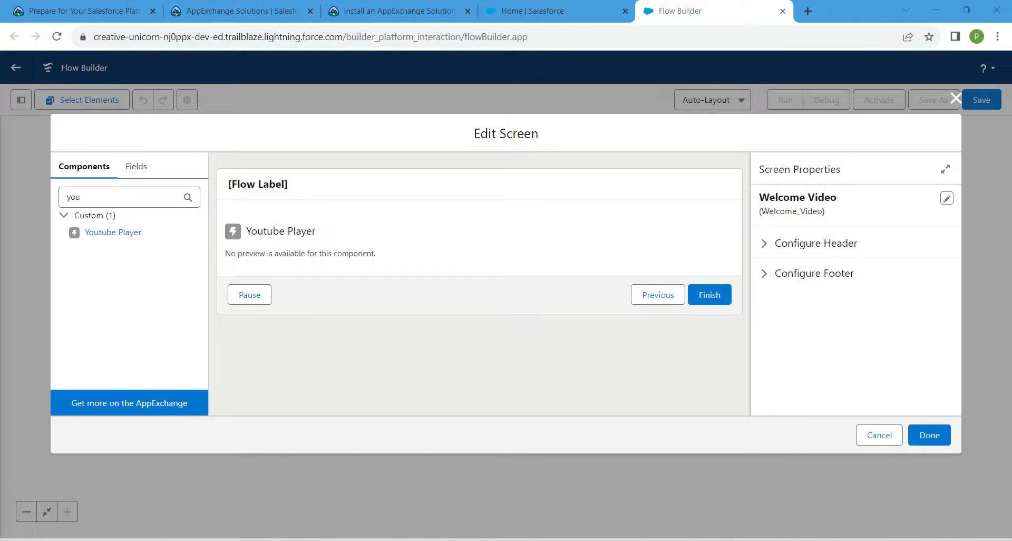
click(930, 435)
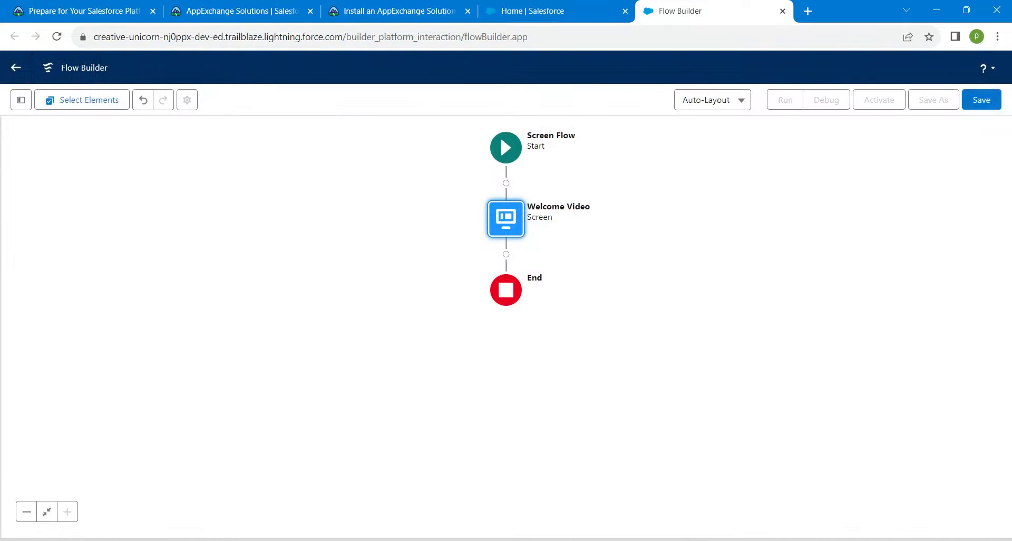
Step: Save the flow with the challenge's label Welcome Video Flow and API name Welcome_Video_Flow
click(982, 100)
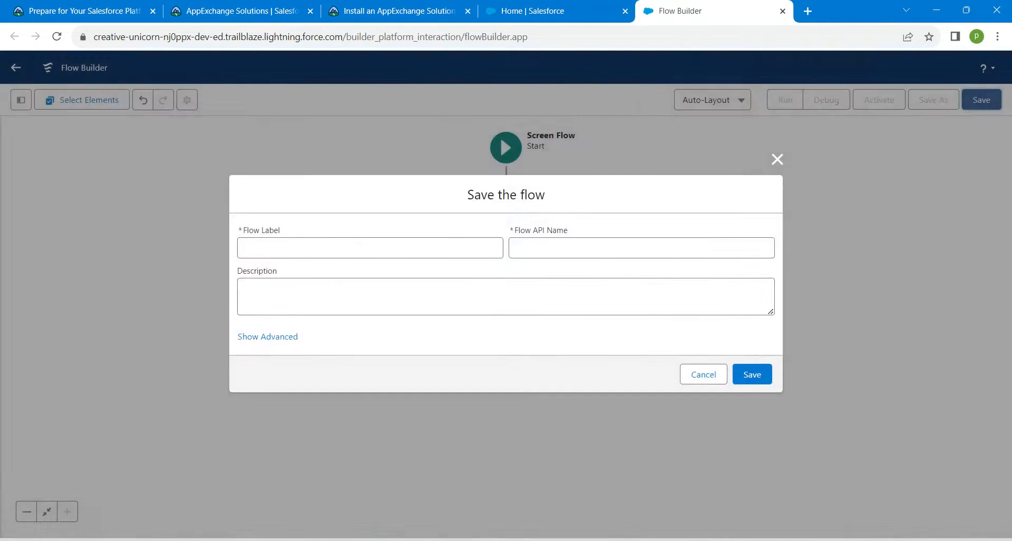
click(393, 10)
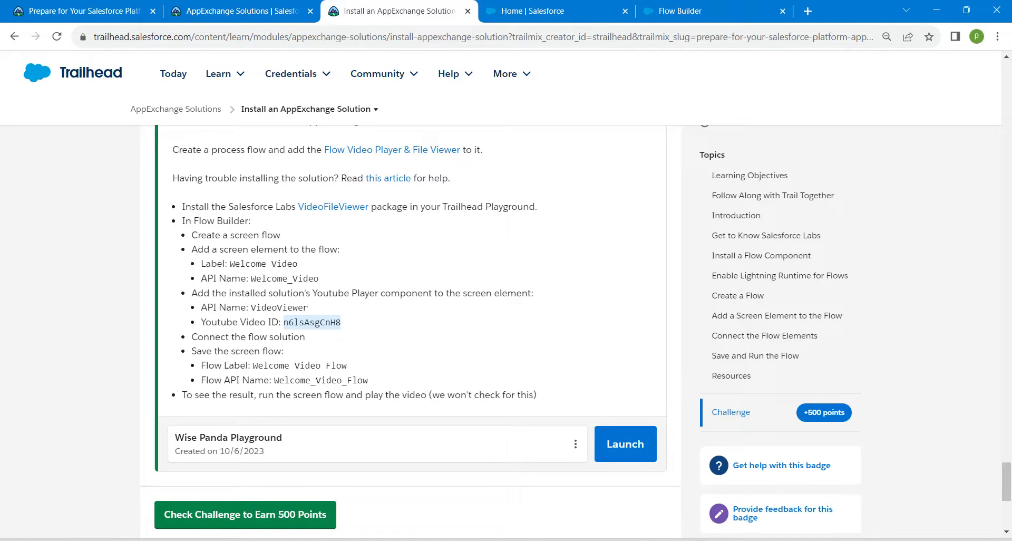
drag(253, 365, 347, 365)
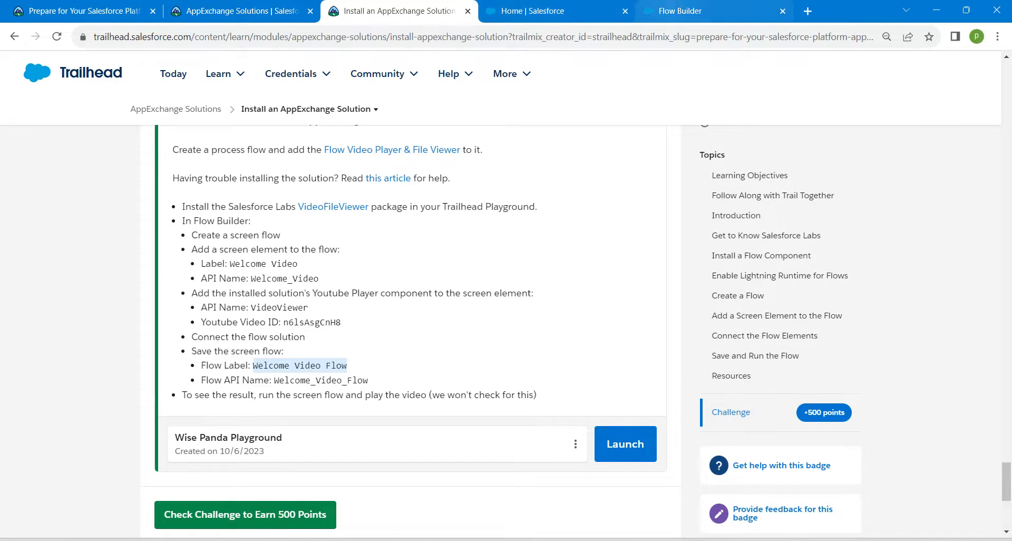
click(680, 11)
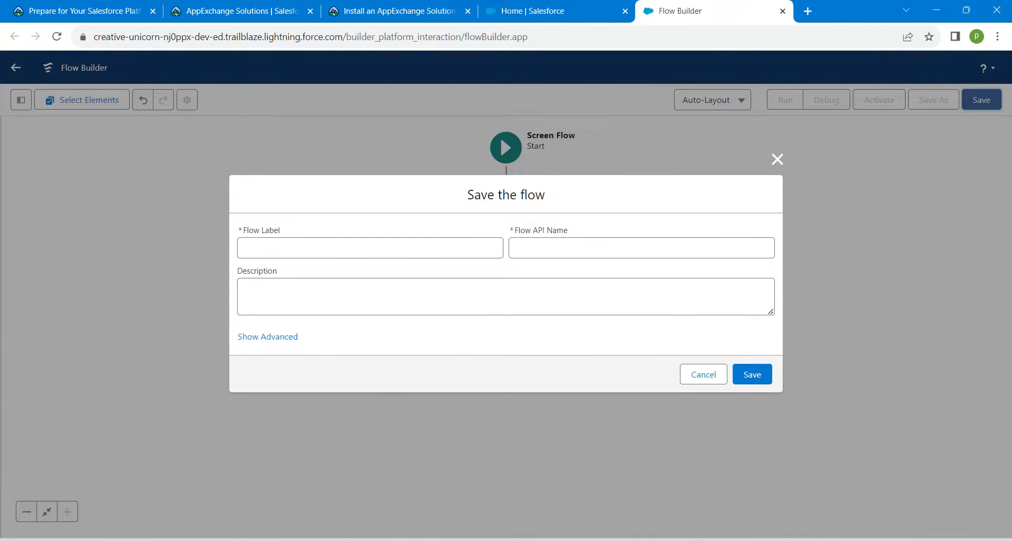
click(370, 248)
key(ctrl+v)
click(561, 248)
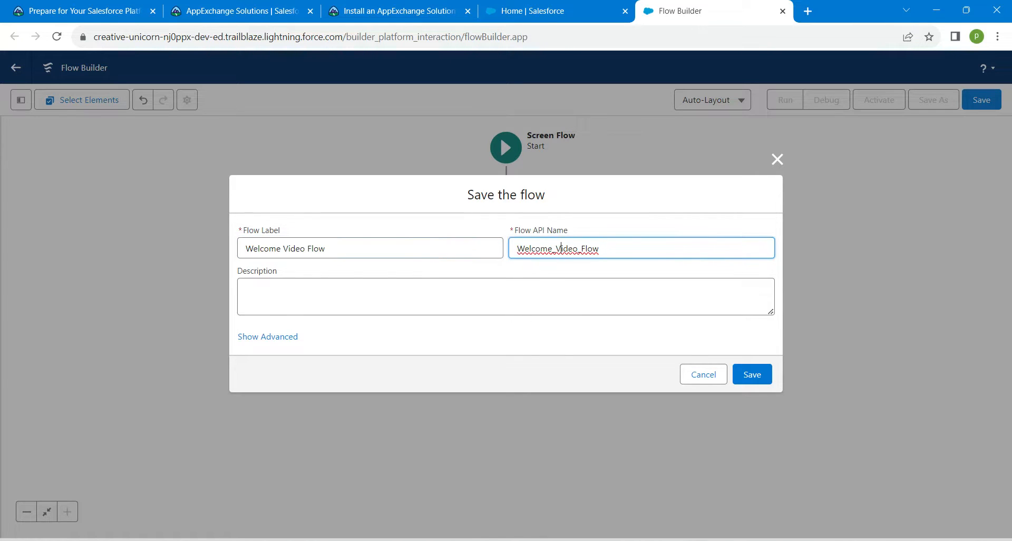
click(561, 336)
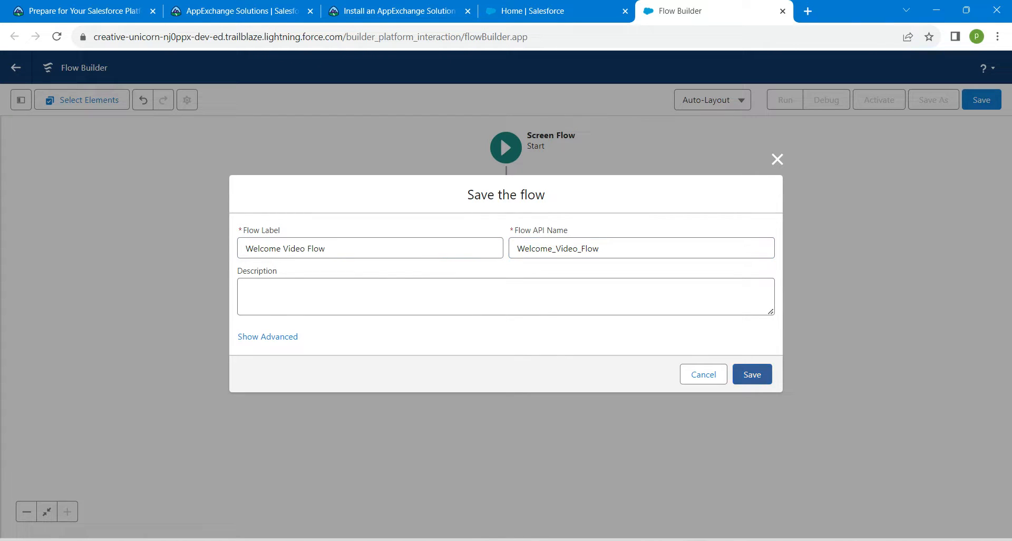
click(752, 374)
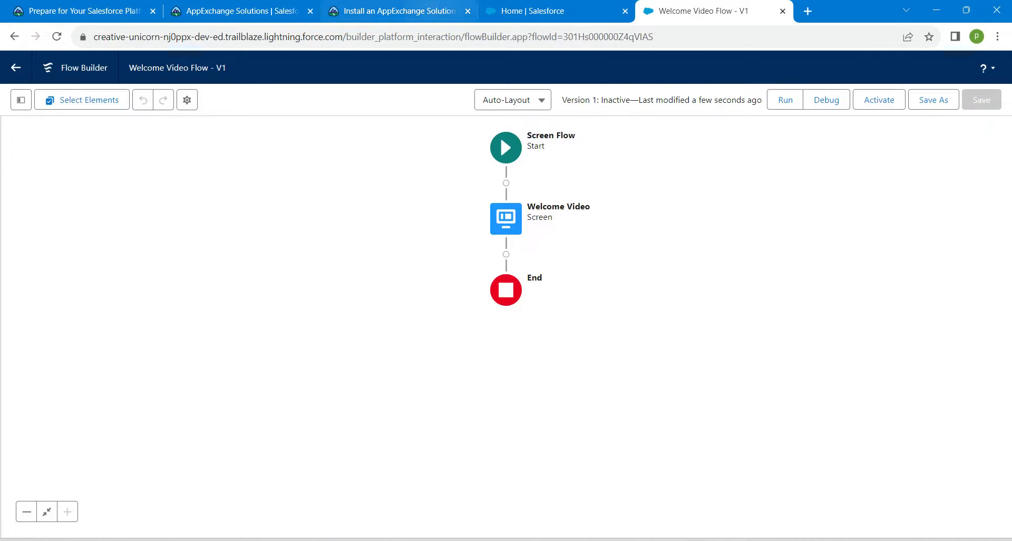
Step: Submit the Install an AppExchange Solution challenge for checking on Trailhead and reload the AppExchange Solutions module page
click(399, 11)
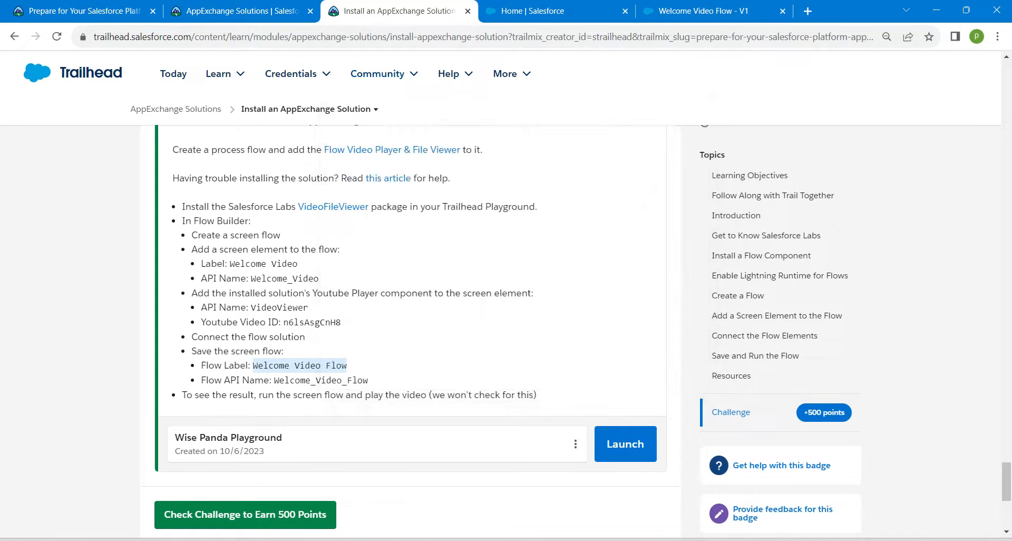
click(245, 515)
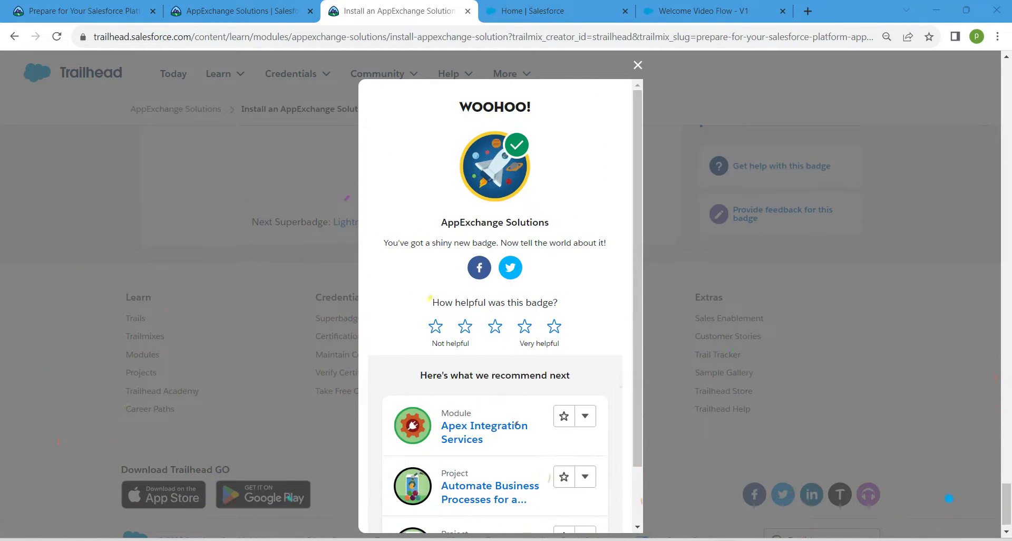
click(242, 11)
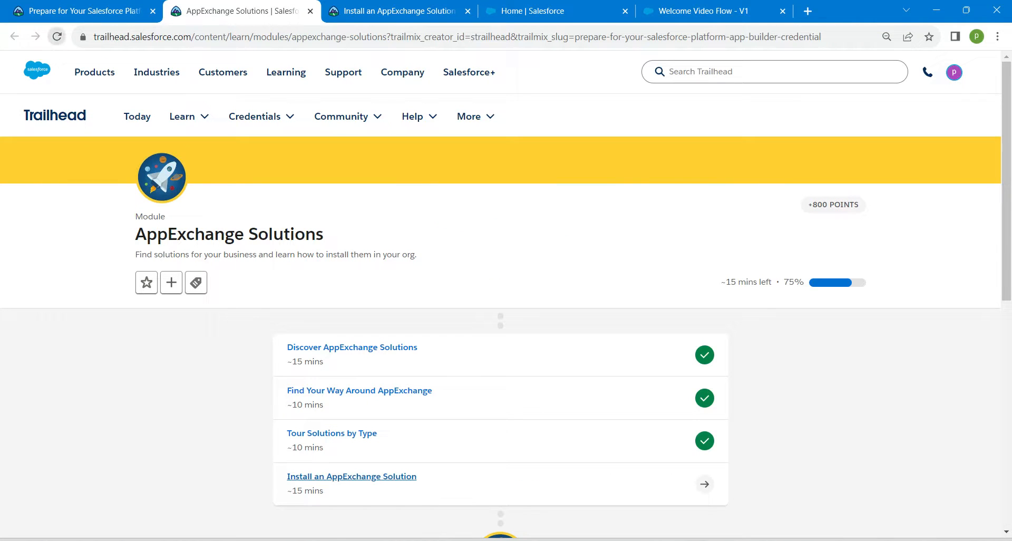
click(57, 37)
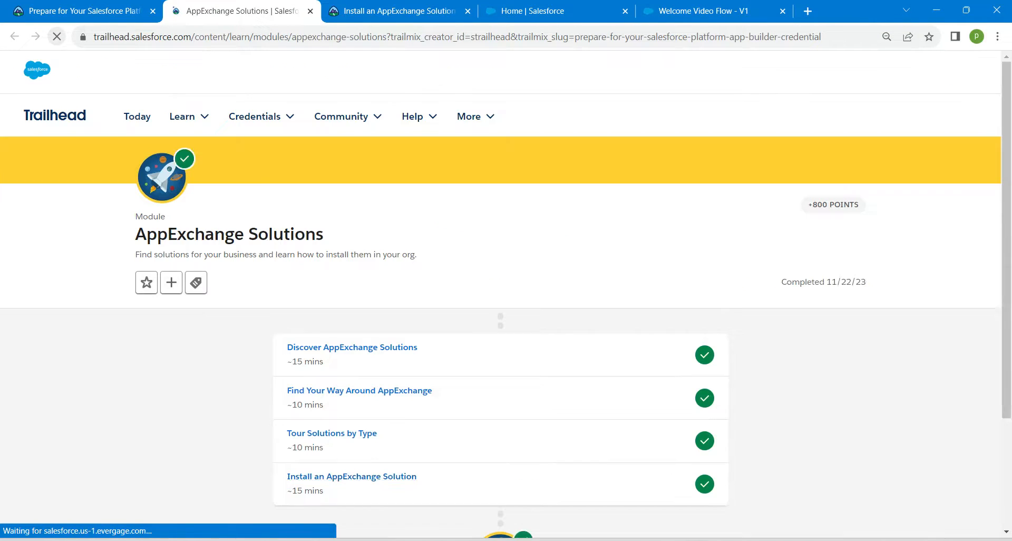